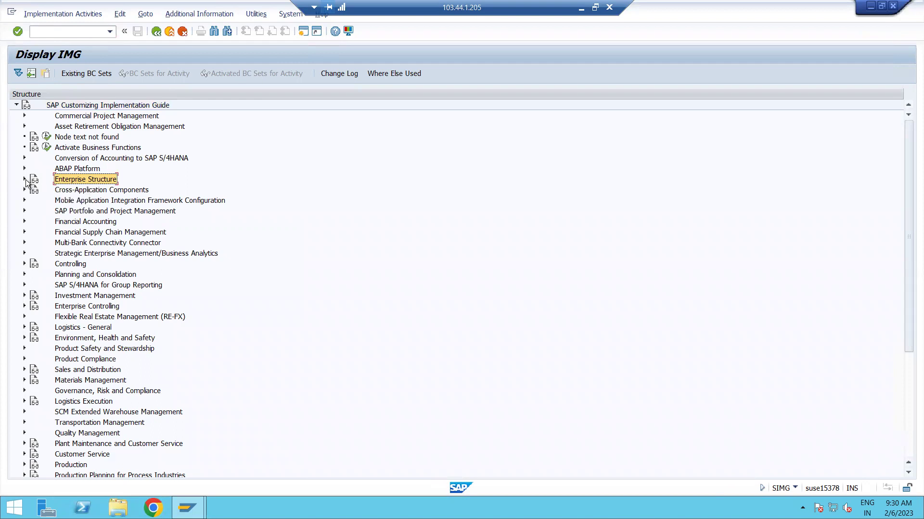
Step: Expand the Assignment node under Enterprise Structure in the implementation guide
{"action": "left_click", "coordinate": [84, 190]}
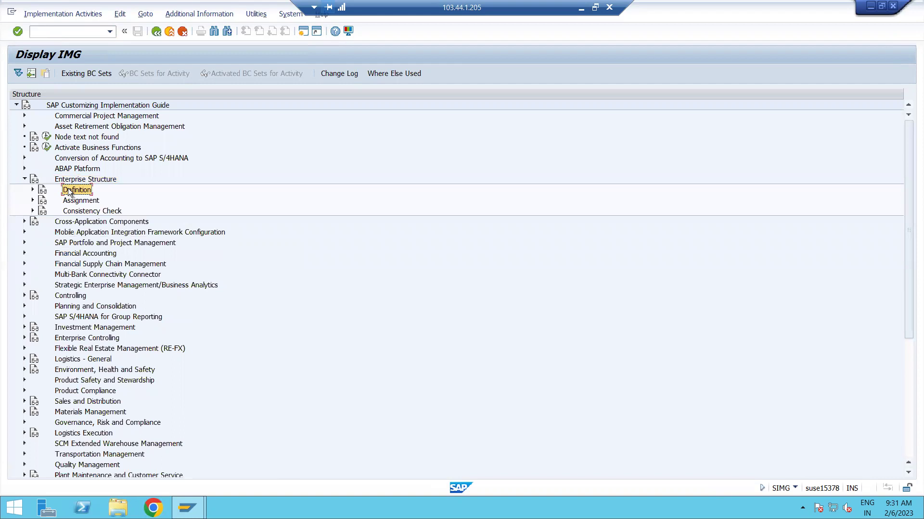
{"action": "left_click", "coordinate": [33, 200]}
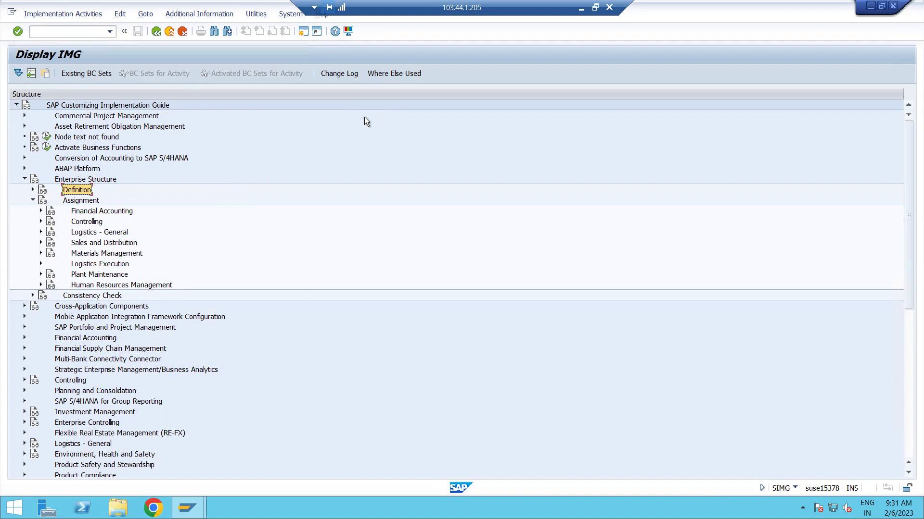
Step: Start transaction EC01 in a new session and display the company code structure navigation's object list
{"action": "left_click", "coordinate": [304, 32]}
{"action": "type", "text": "EC01"}
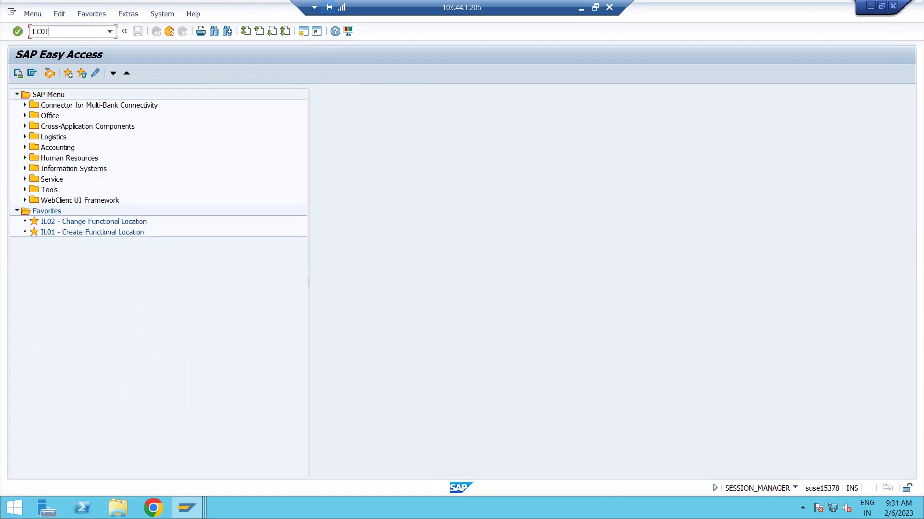
{"action": "key", "text": "Return"}
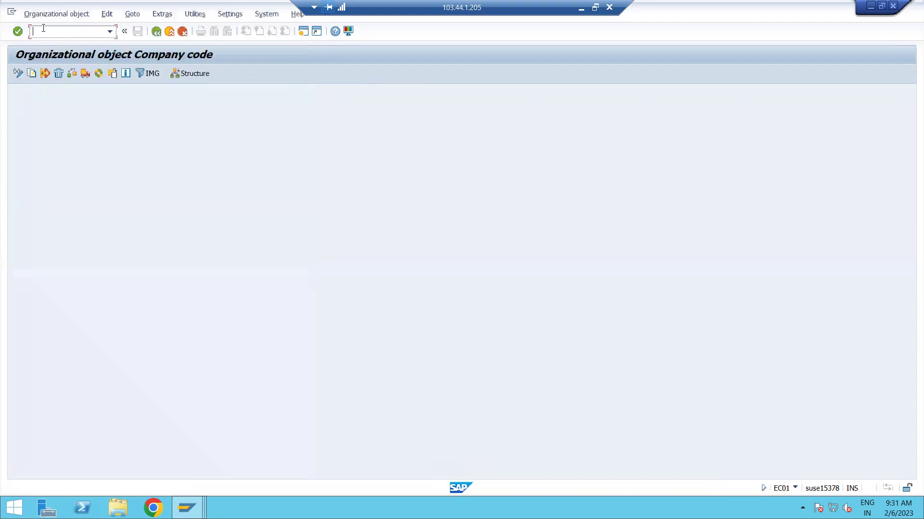
{"action": "left_click", "coordinate": [186, 73]}
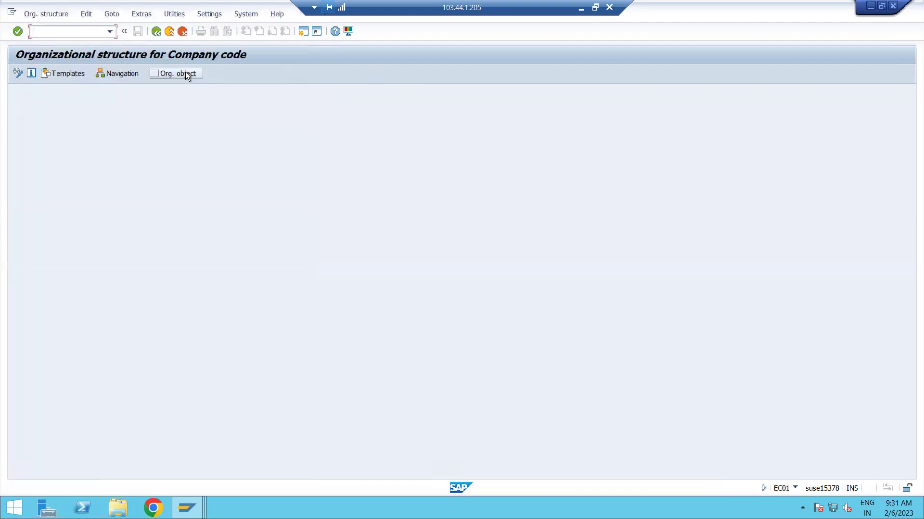
{"action": "left_click", "coordinate": [123, 74]}
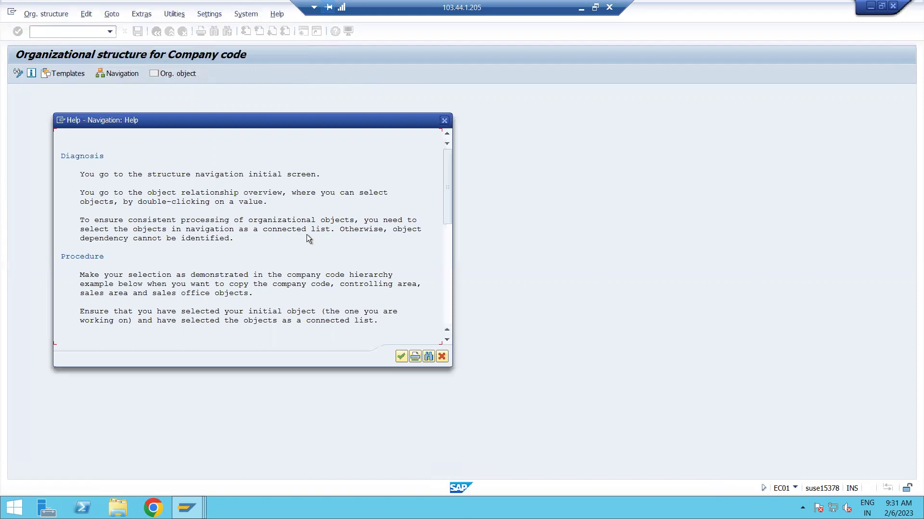
{"action": "left_click", "coordinate": [401, 356]}
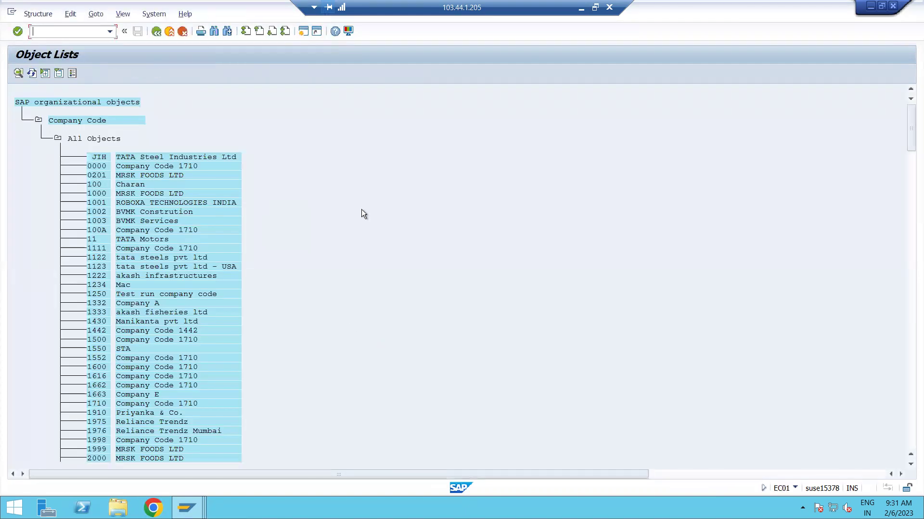
Step: Search the company code object list for MR12 and close the search
{"action": "key", "text": "ctrl+f"}
{"action": "type", "text": "MR12"}
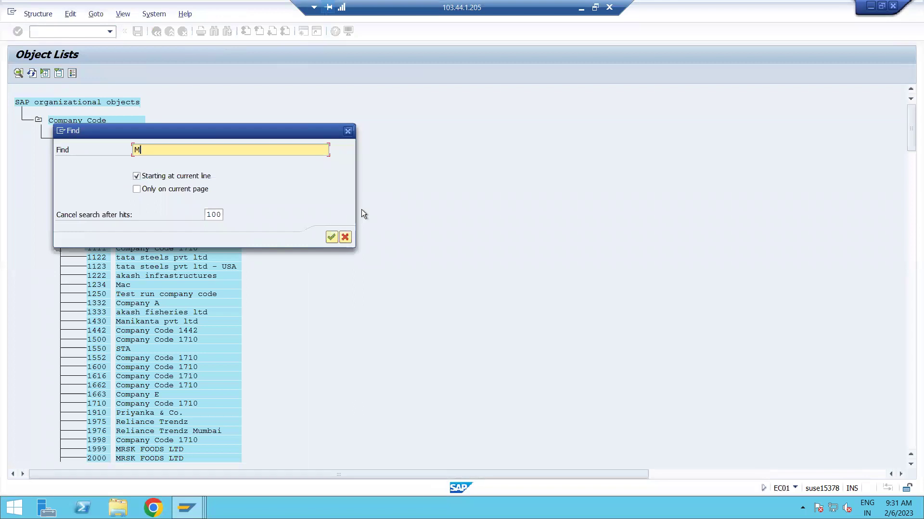
{"action": "key", "text": "Return"}
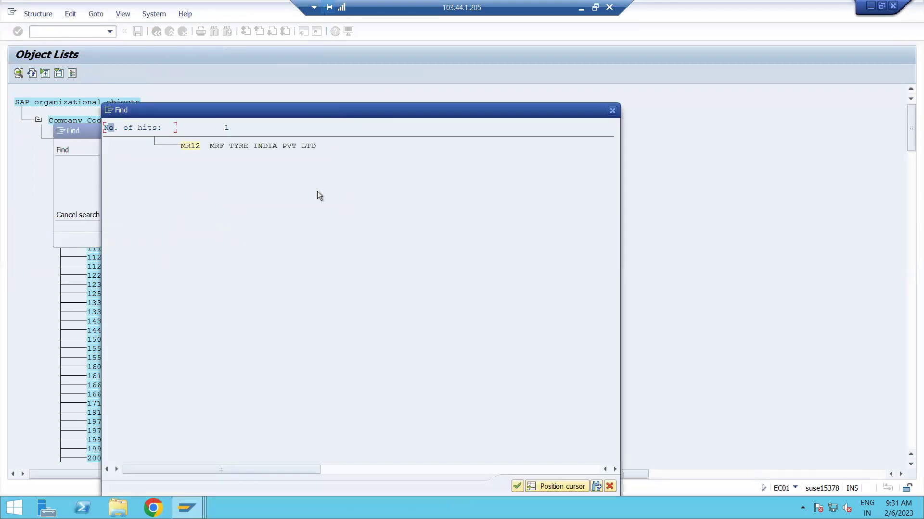
{"action": "left_click", "coordinate": [612, 111]}
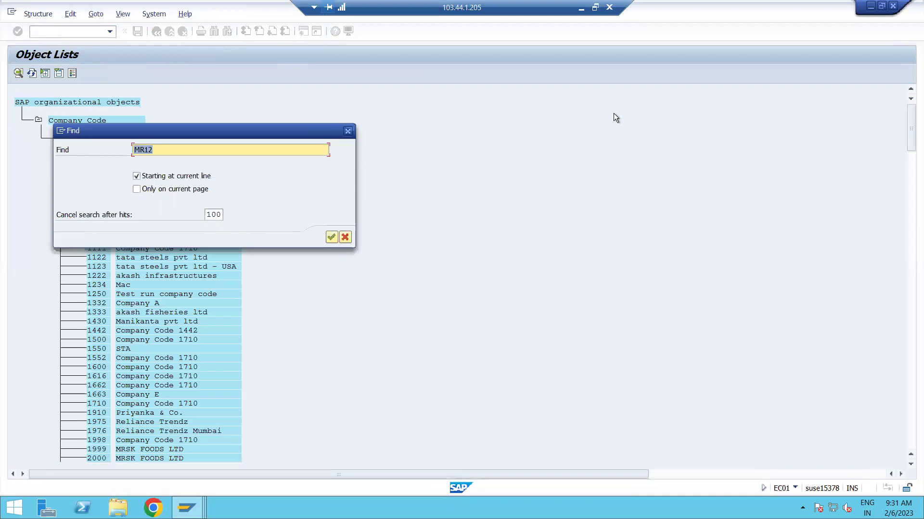
{"action": "left_click", "coordinate": [345, 237]}
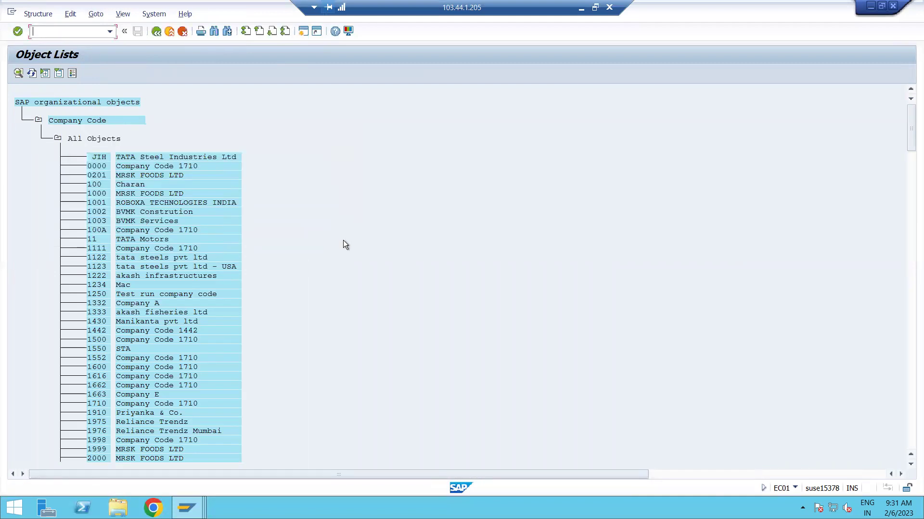
Step: Search the object list for ADGB and display the structure of company code AD71, ADGB INDUSTRIES
{"action": "key", "text": "ctrl+f"}
{"action": "type", "text": "ADGB"}
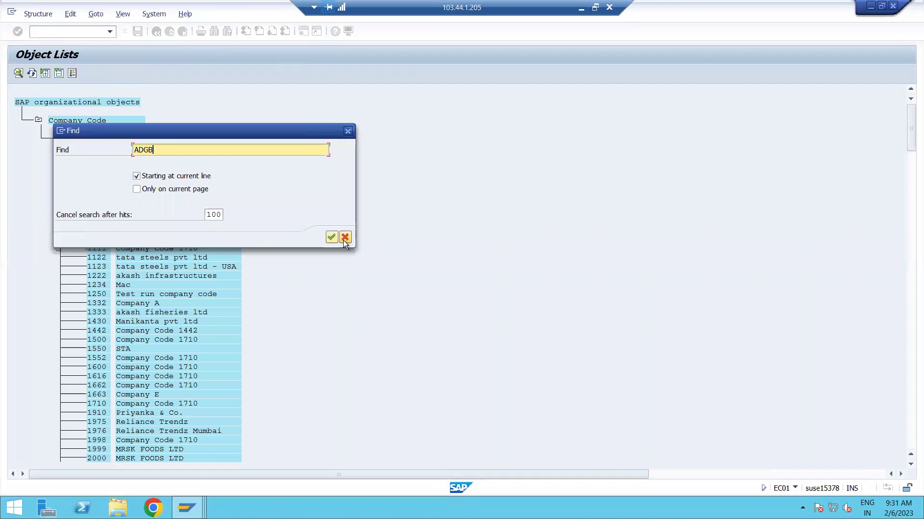
{"action": "key", "text": "Return"}
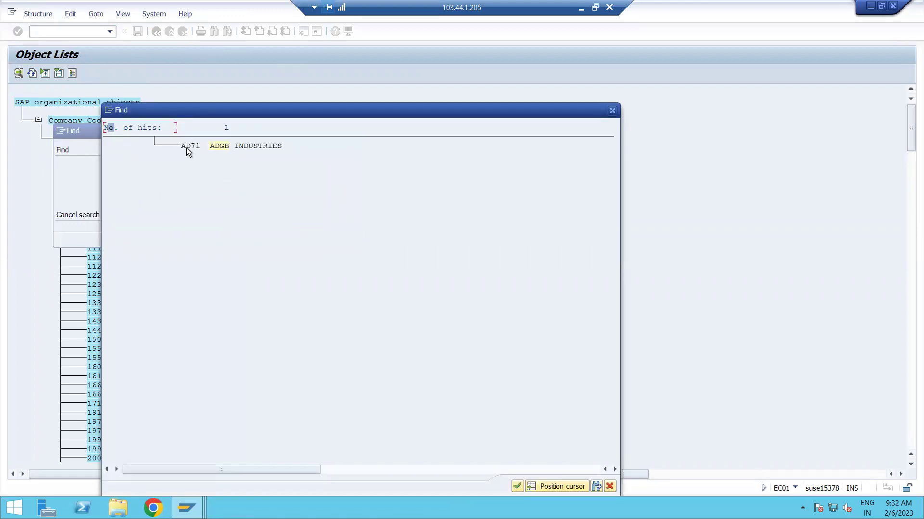
{"action": "double_click", "coordinate": [229, 150]}
{"action": "double_click", "coordinate": [143, 95]}
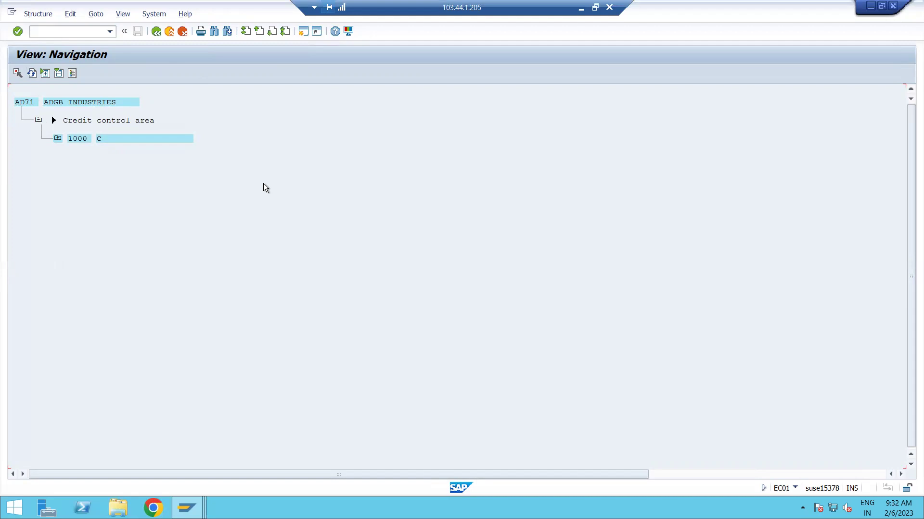
Step: Return to the Display IMG session and execute "Assign company code to company" under the Financial Accounting assignments
{"action": "mouse_move", "coordinate": [195, 503]}
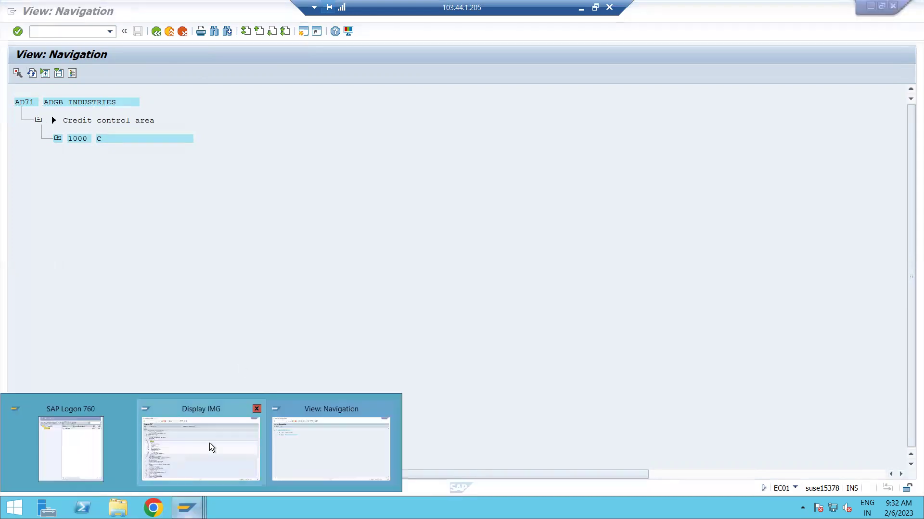
{"action": "left_click", "coordinate": [209, 443]}
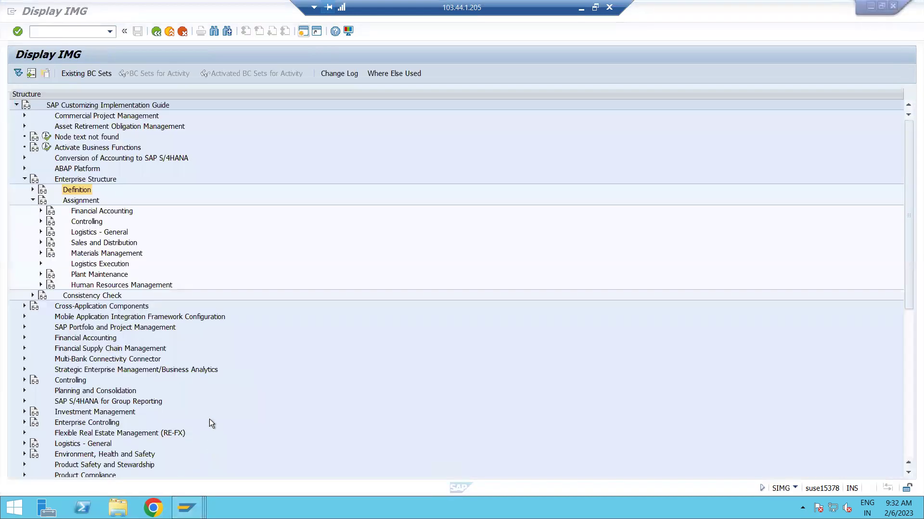
{"action": "left_click", "coordinate": [79, 203]}
{"action": "left_click", "coordinate": [103, 212]}
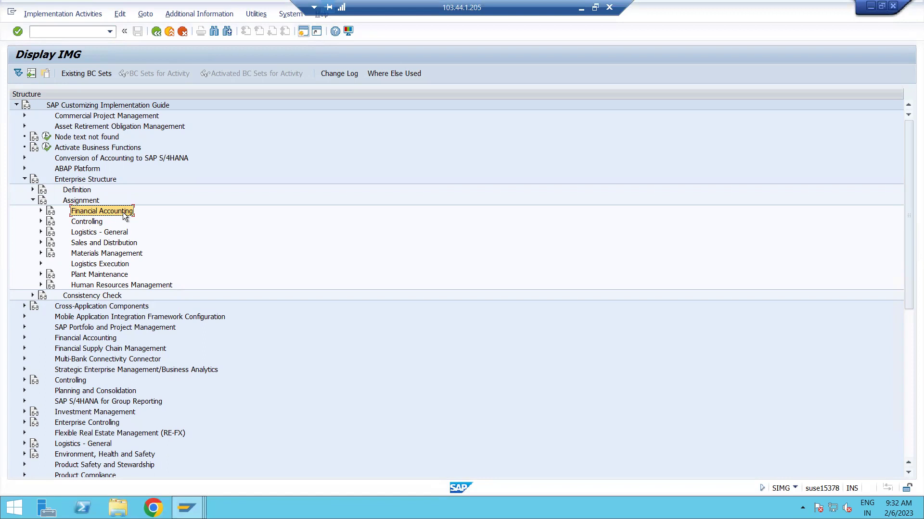
{"action": "left_click", "coordinate": [41, 210]}
{"action": "left_click", "coordinate": [111, 222]}
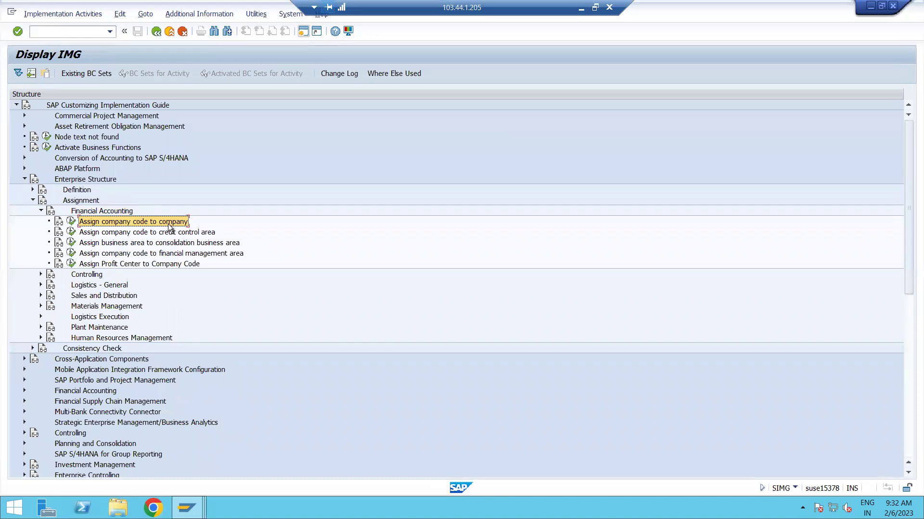
{"action": "left_click", "coordinate": [71, 225]}
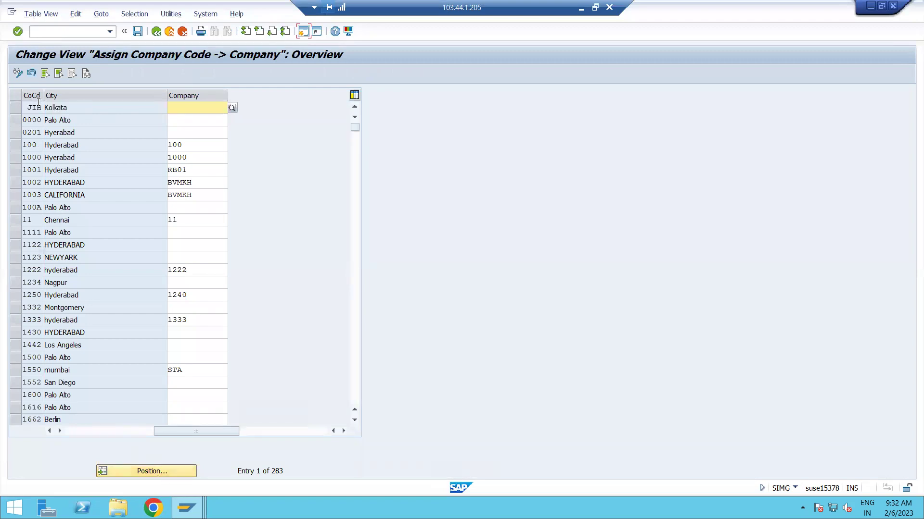
Step: Locate company code AD71 and assign company ADGB to it by finding the company in the value help
{"action": "left_click", "coordinate": [171, 472]}
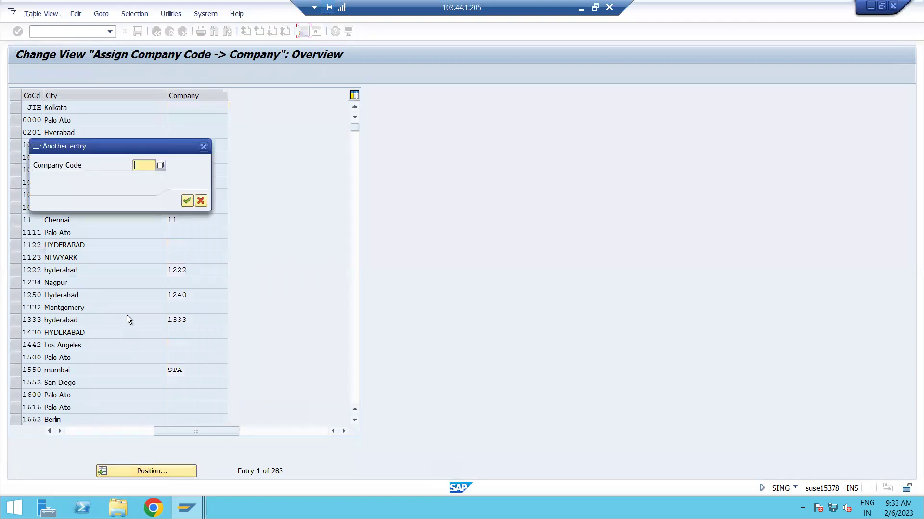
{"action": "type", "text": "AD71"}
{"action": "key", "text": "Return"}
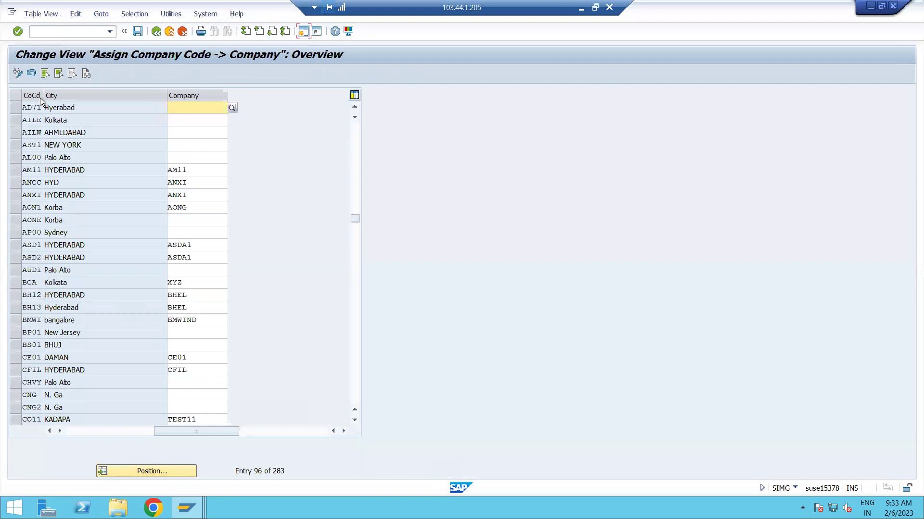
{"action": "left_click", "coordinate": [231, 107]}
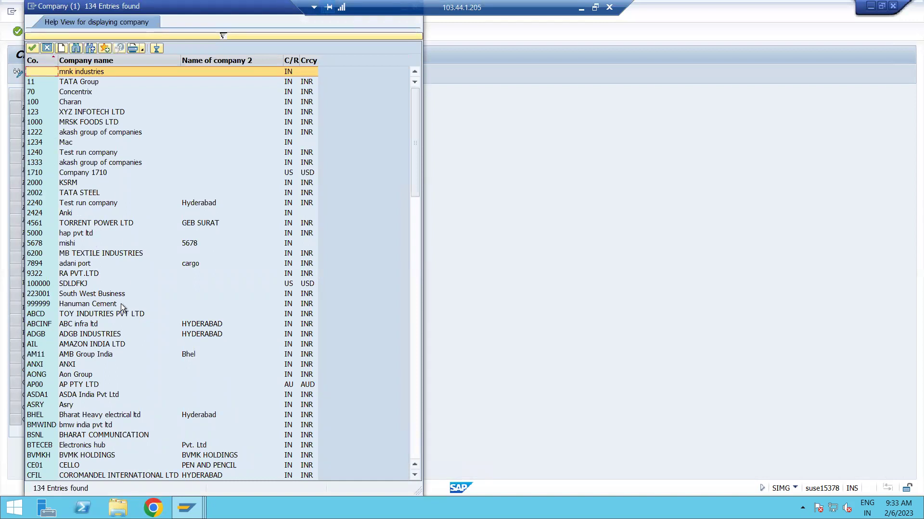
{"action": "left_click", "coordinate": [75, 49]}
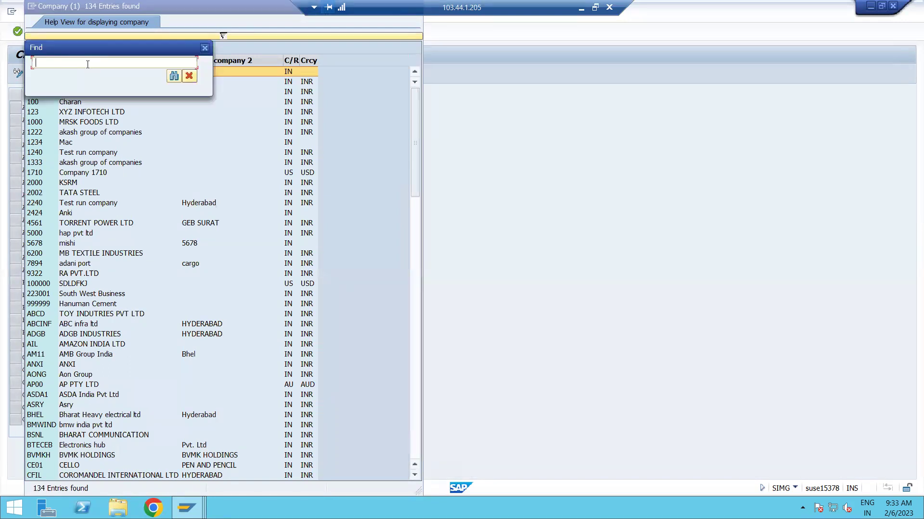
{"action": "type", "text": "ADGB"}
{"action": "key", "text": "Return"}
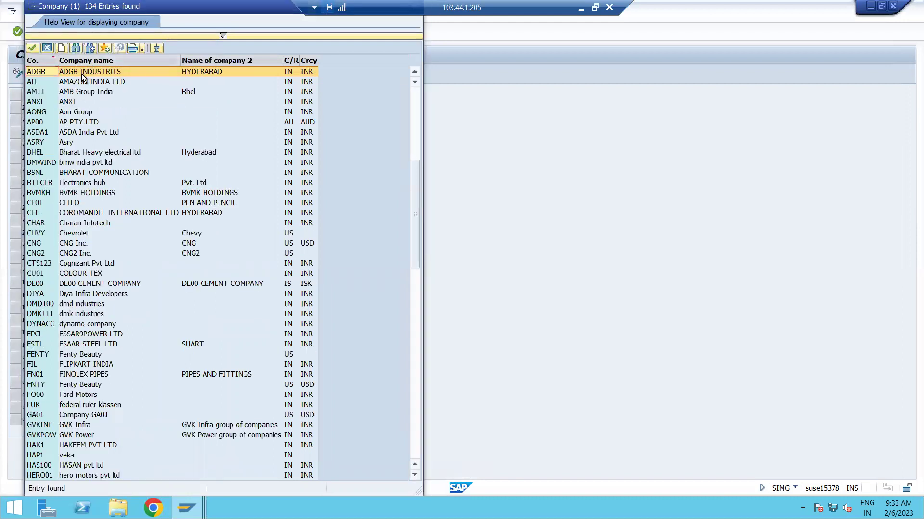
{"action": "double_click", "coordinate": [81, 74]}
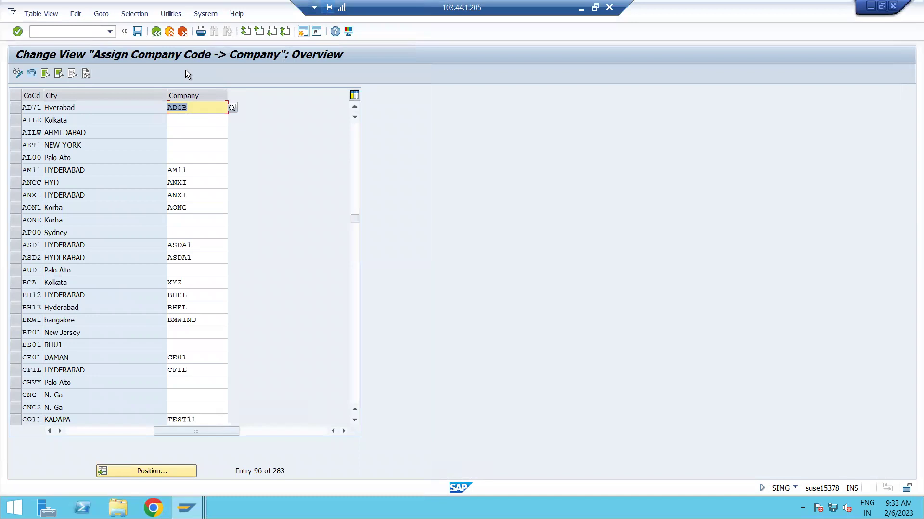
Step: Save the company assignment using the own customizing request described as MM : ENTERPRISE STRUCTURE
{"action": "left_click", "coordinate": [137, 34]}
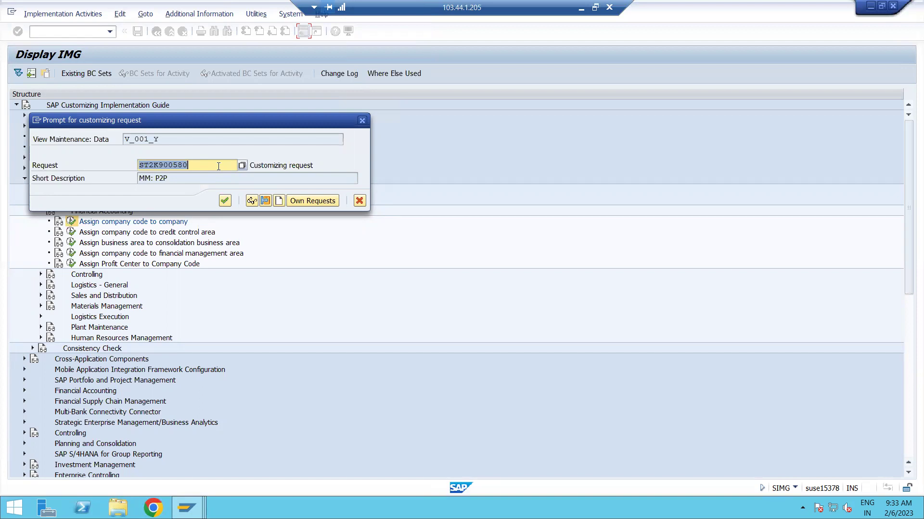
{"action": "left_click", "coordinate": [309, 203]}
{"action": "left_click", "coordinate": [280, 208]}
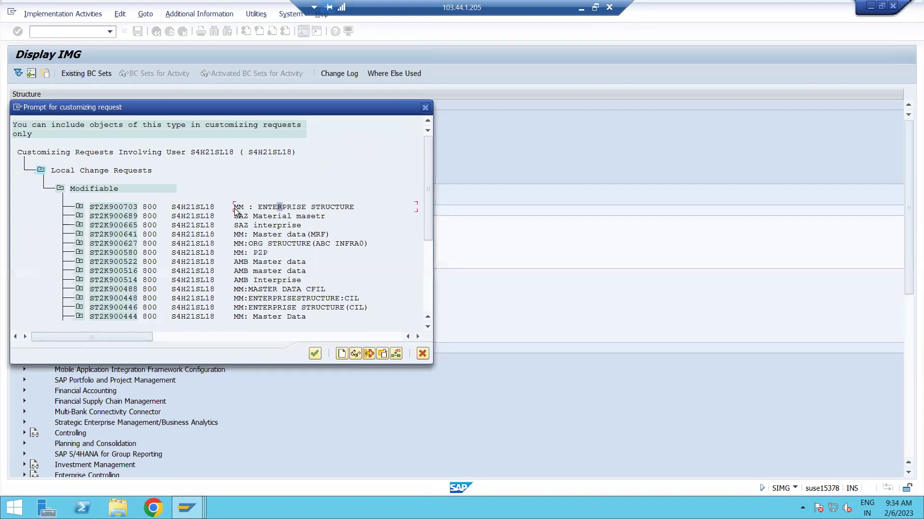
{"action": "double_click", "coordinate": [308, 209]}
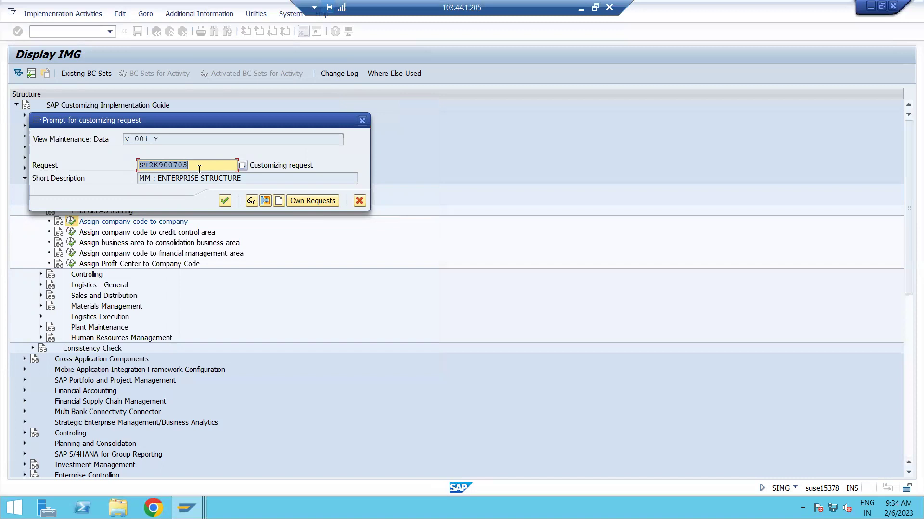
{"action": "left_click", "coordinate": [224, 200]}
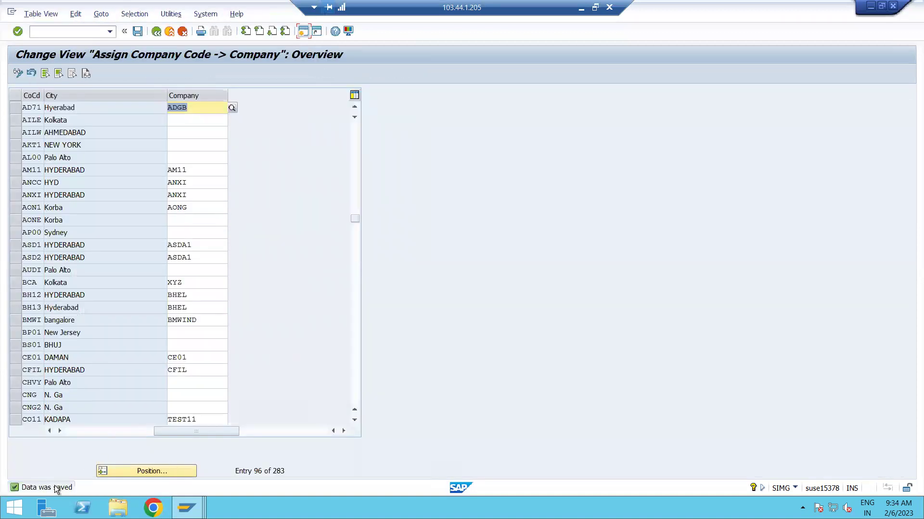
Step: Switch to the View: Navigation session and refresh the AD71 structure to check its company assignment
{"action": "mouse_move", "coordinate": [185, 506]}
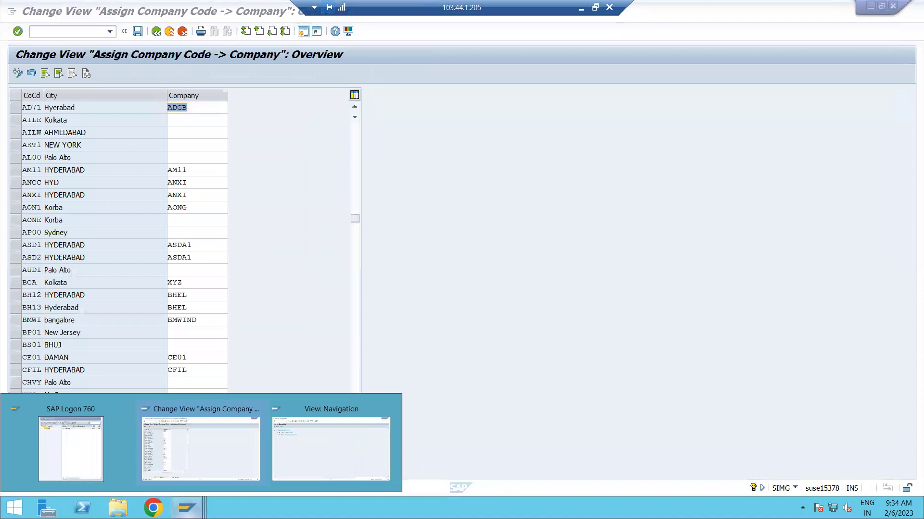
{"action": "left_click", "coordinate": [308, 457]}
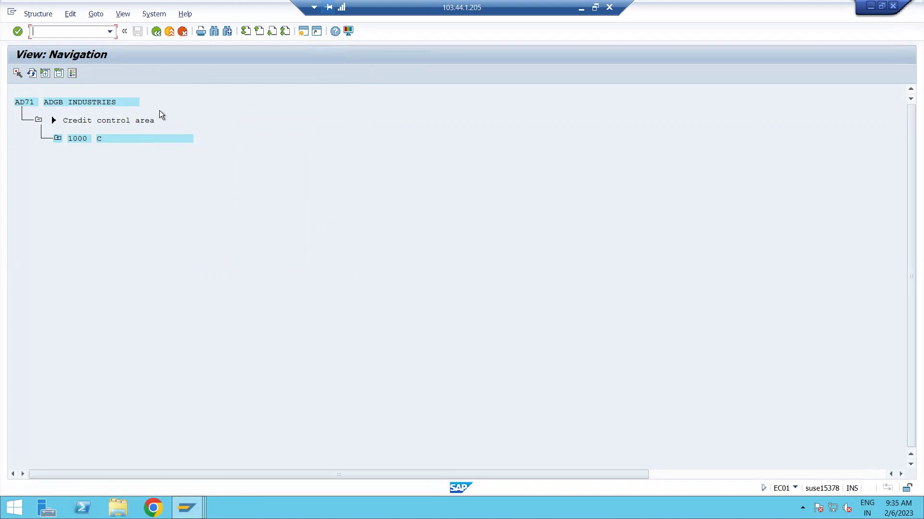
{"action": "left_click", "coordinate": [31, 73]}
{"action": "double_click", "coordinate": [64, 125]}
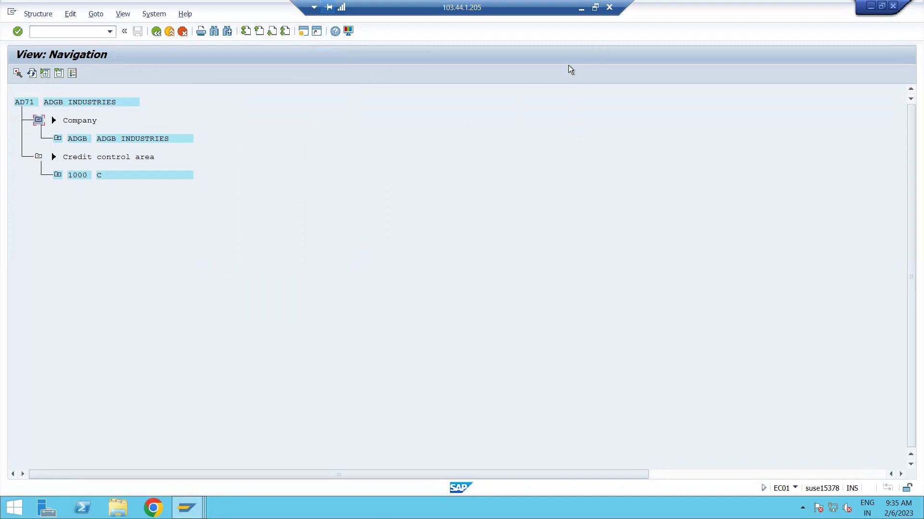
Step: Return to the company code to company assignment table and save it again
{"action": "mouse_move", "coordinate": [186, 508]}
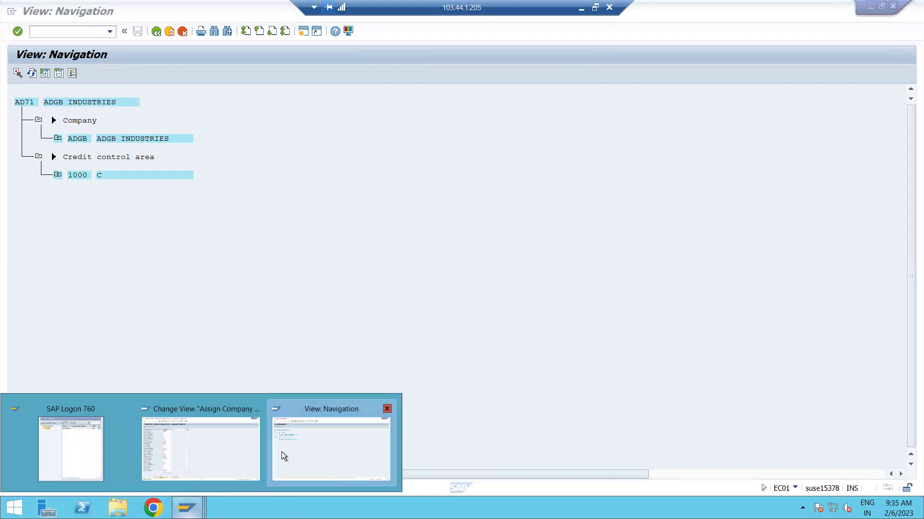
{"action": "left_click", "coordinate": [230, 457]}
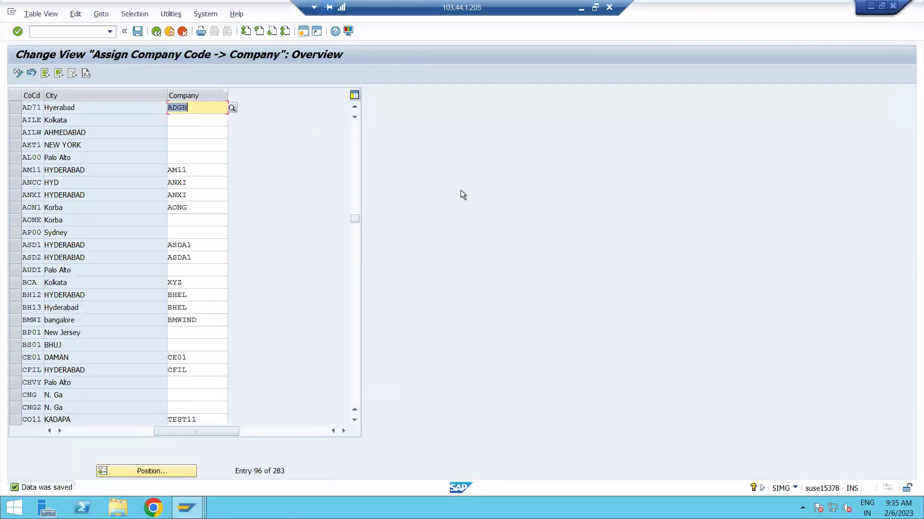
{"action": "left_click", "coordinate": [137, 31]}
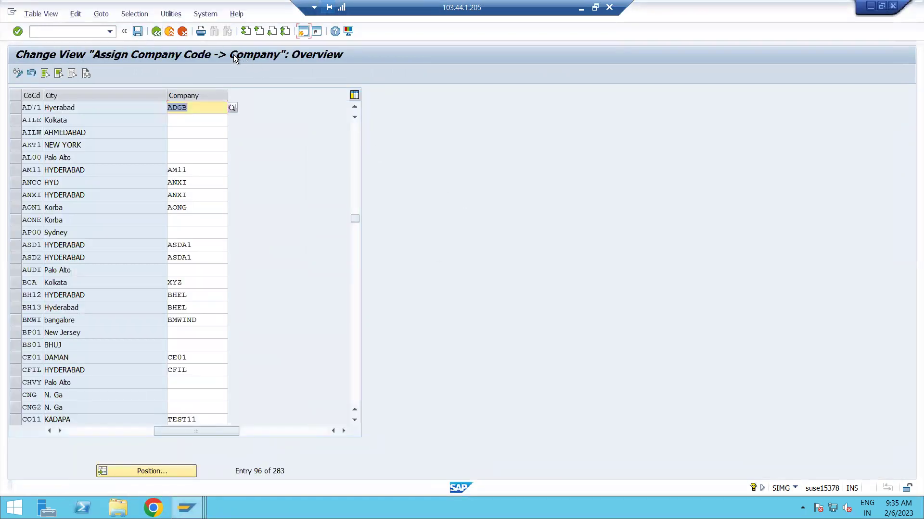
Step: Return to the implementation guide, collapse the Financial Accounting assignments, select Logistics - General, and switch to the enterprise structure slide
{"action": "left_click", "coordinate": [158, 33]}
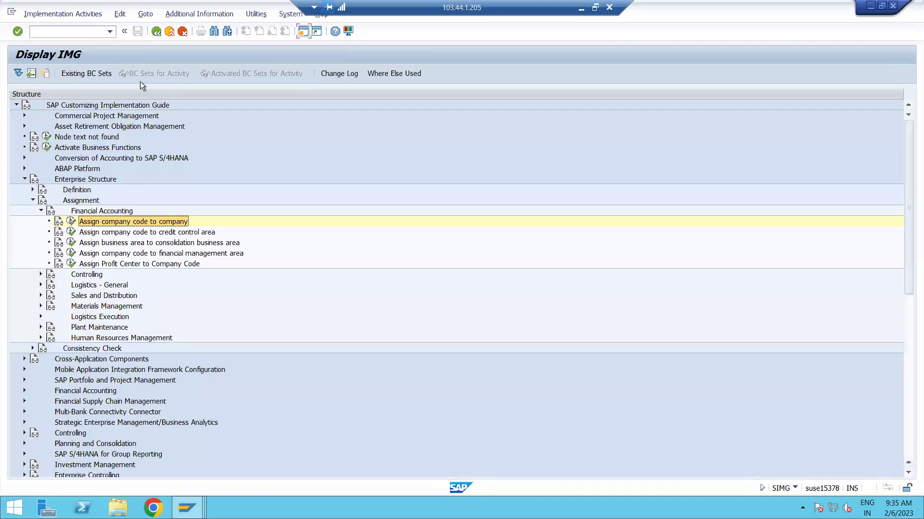
{"action": "left_click", "coordinate": [41, 210]}
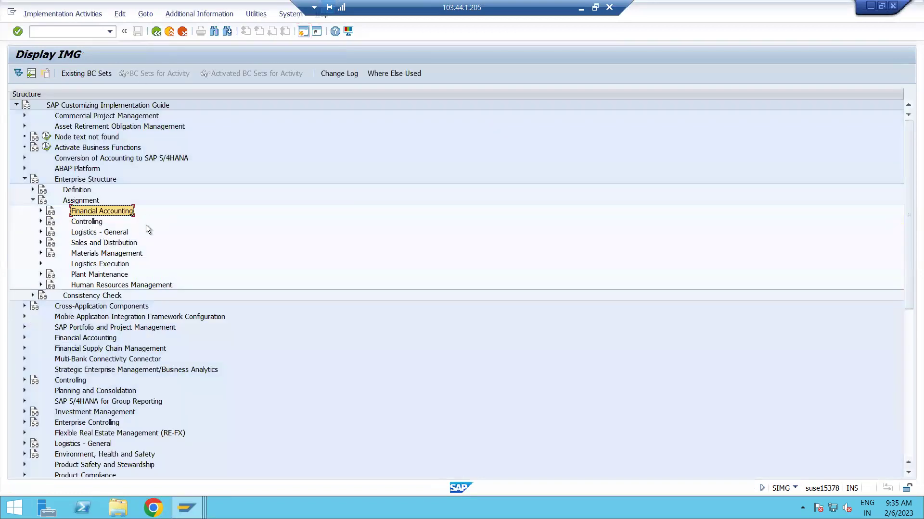
{"action": "left_click", "coordinate": [123, 233]}
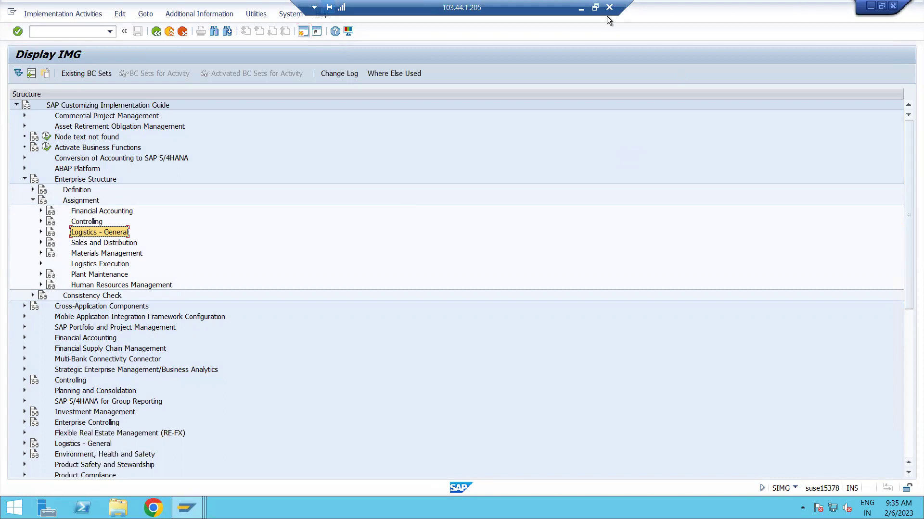
{"action": "left_click", "coordinate": [581, 9]}
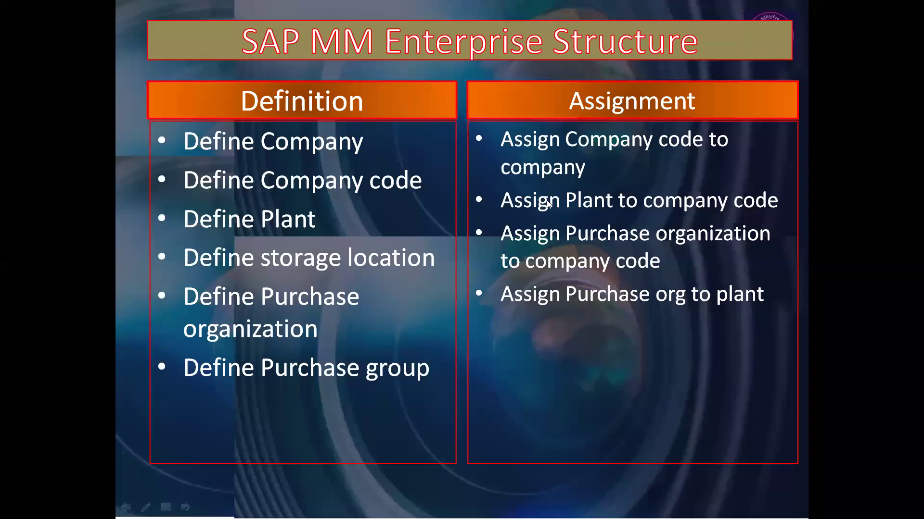
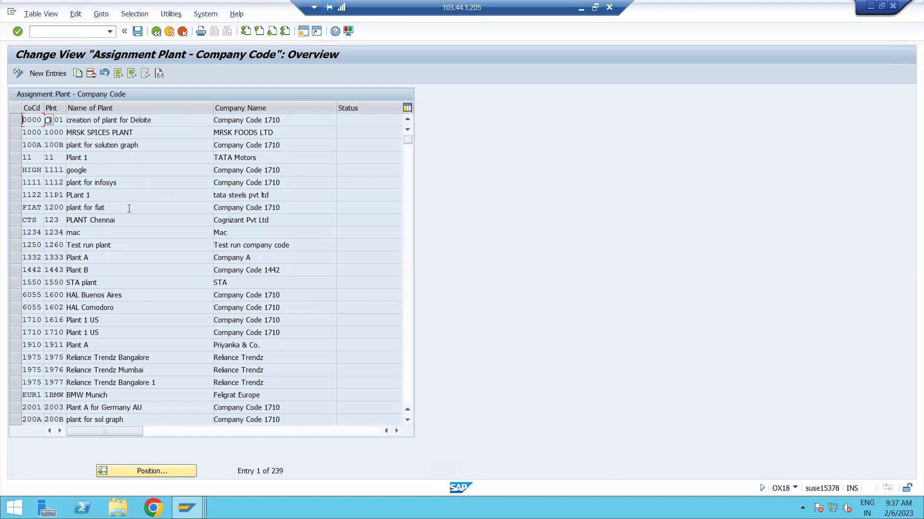
Step: Create a new plant assignment entry linking company code AD71 with plant ADP1
{"action": "left_click", "coordinate": [48, 73]}
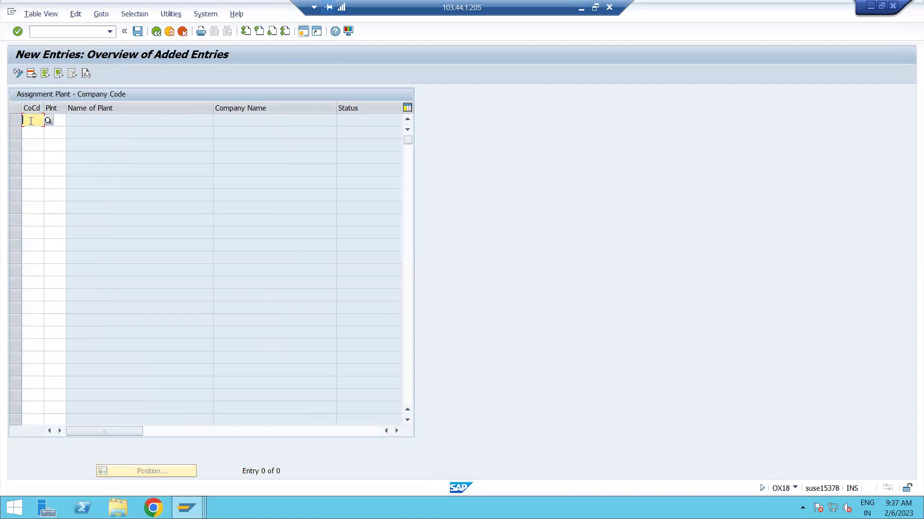
{"action": "type", "text": "AD"}
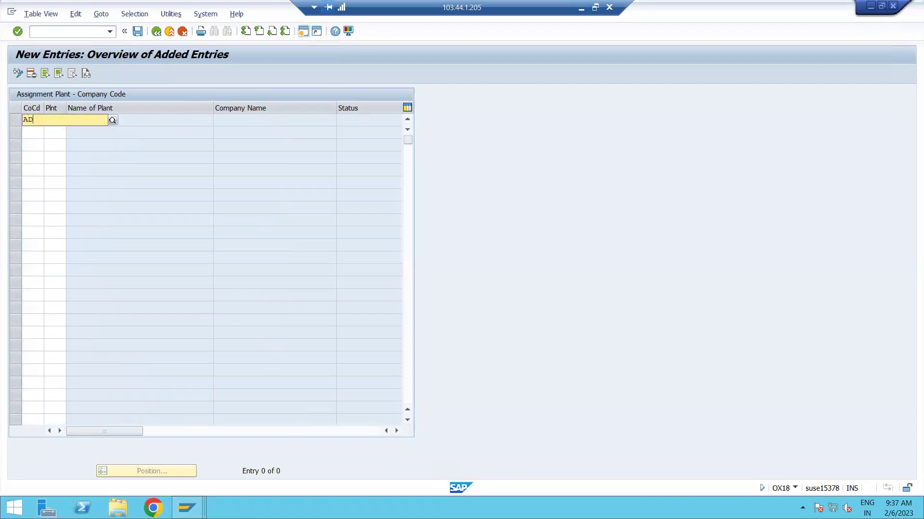
{"action": "type", "text": "71"}
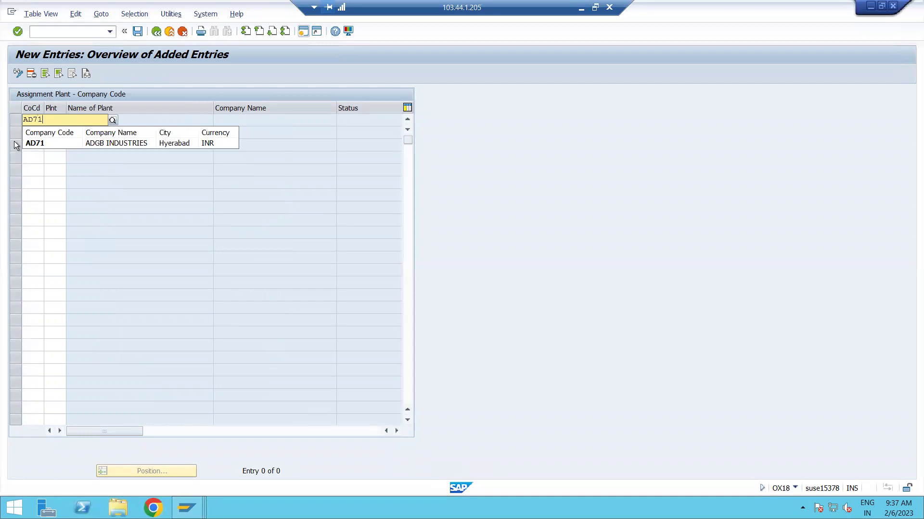
{"action": "left_click", "coordinate": [30, 143]}
{"action": "left_click", "coordinate": [61, 123]}
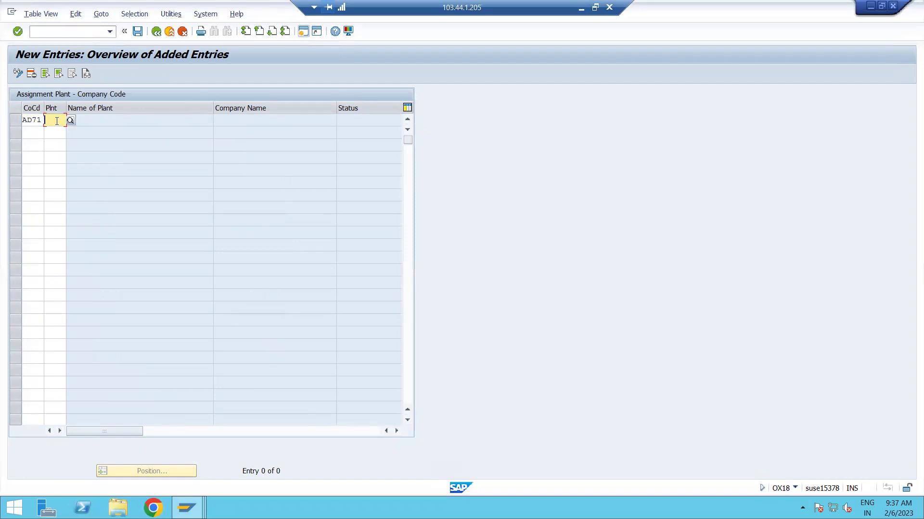
{"action": "type", "text": "ADP1"}
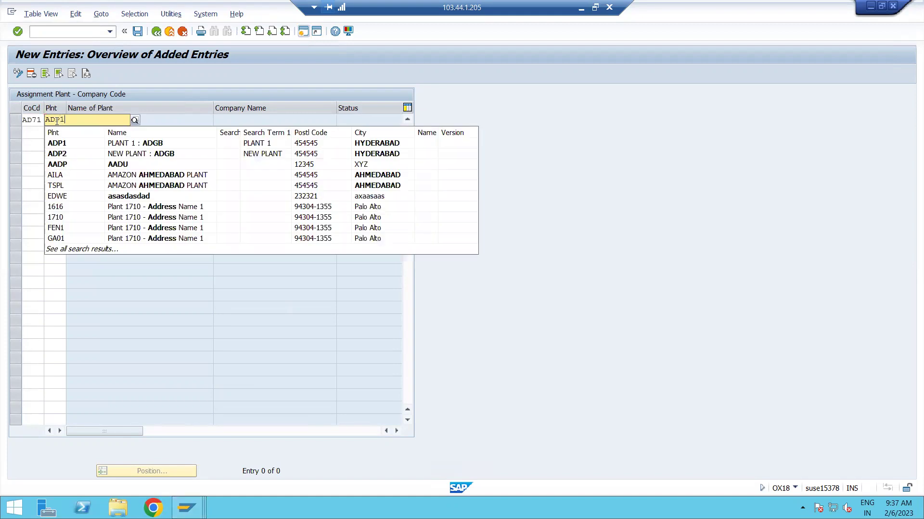
{"action": "left_click", "coordinate": [63, 143]}
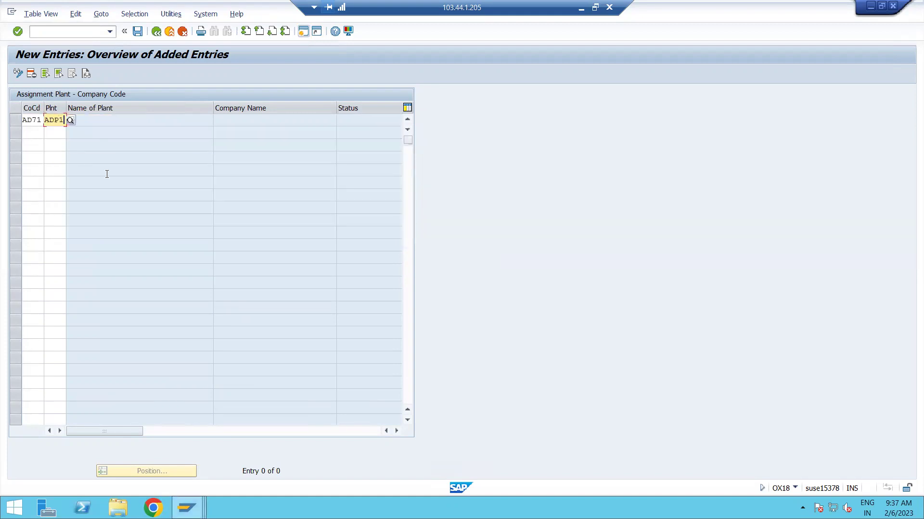
{"action": "key", "text": "Return"}
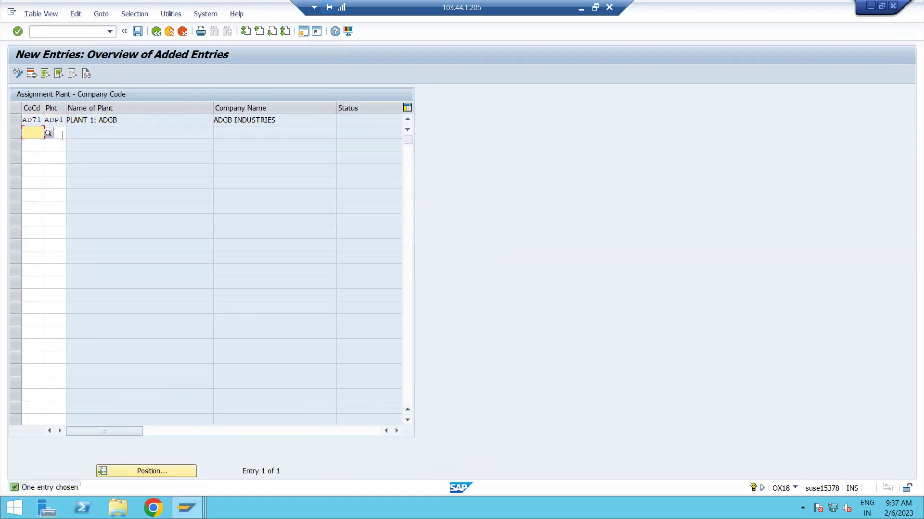
Step: Enter plant ADP2 in the second row of the new assignment entries
{"action": "left_click", "coordinate": [63, 135]}
{"action": "type", "text": "ADP2"}
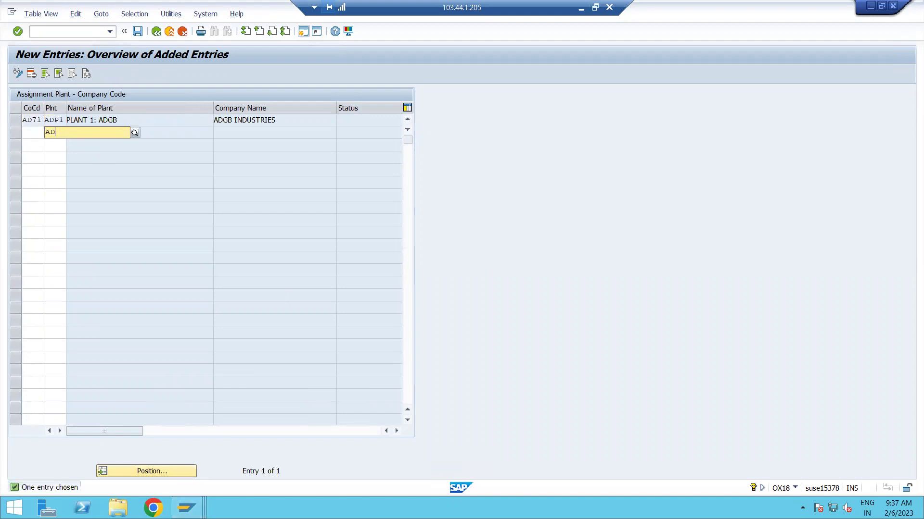
{"action": "left_click", "coordinate": [67, 158]}
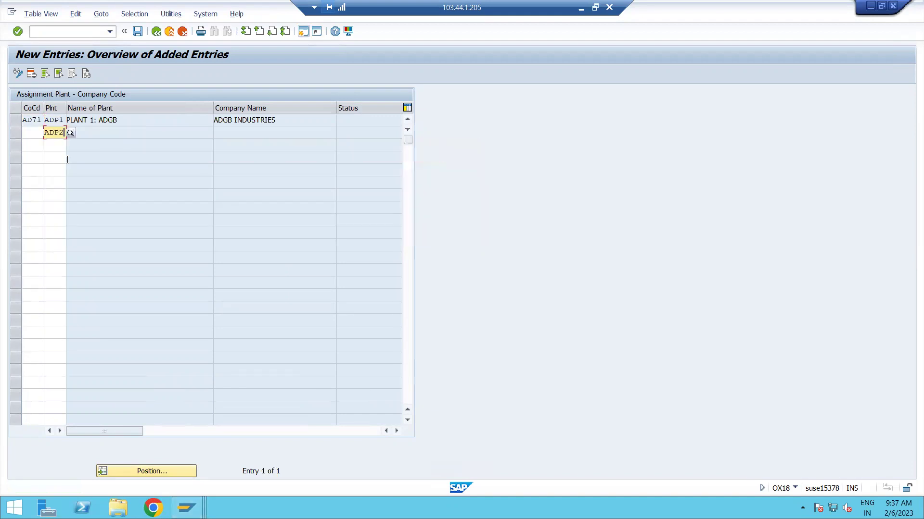
{"action": "left_click", "coordinate": [60, 145]}
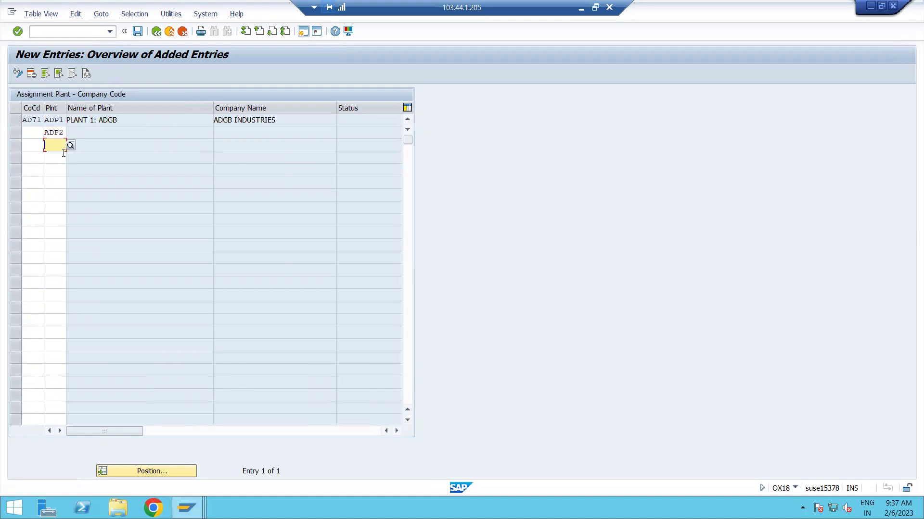
{"action": "type", "text": "ADP3"}
{"action": "key", "text": "BackSpace"}
{"action": "key", "text": "BackSpace"}
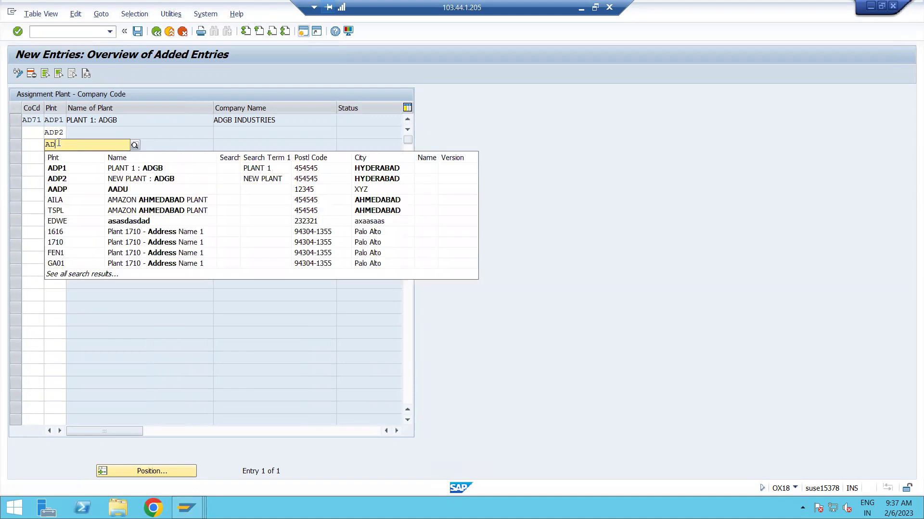
{"action": "key", "text": "BackSpace"}
{"action": "key", "text": "BackSpace"}
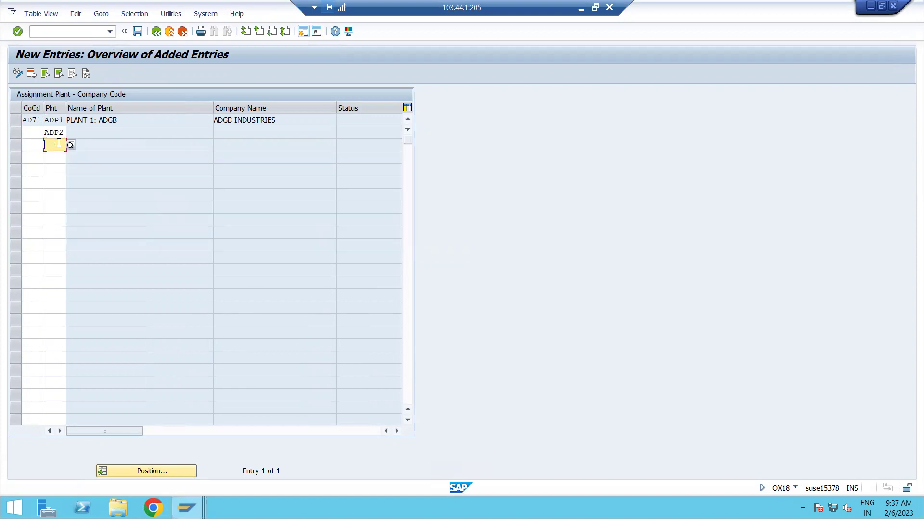
{"action": "left_click", "coordinate": [104, 144]}
Step: Copy company code AD71 from the first row into the company code cell of the ADP2 entry
{"action": "double_click", "coordinate": [24, 121]}
{"action": "key", "text": "ctrl+c"}
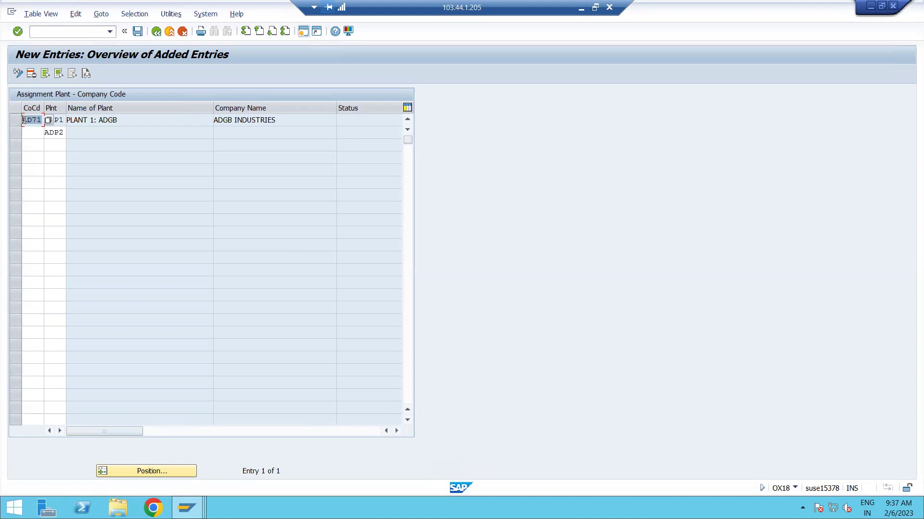
{"action": "left_click", "coordinate": [31, 133]}
{"action": "key", "text": "ctrl+v"}
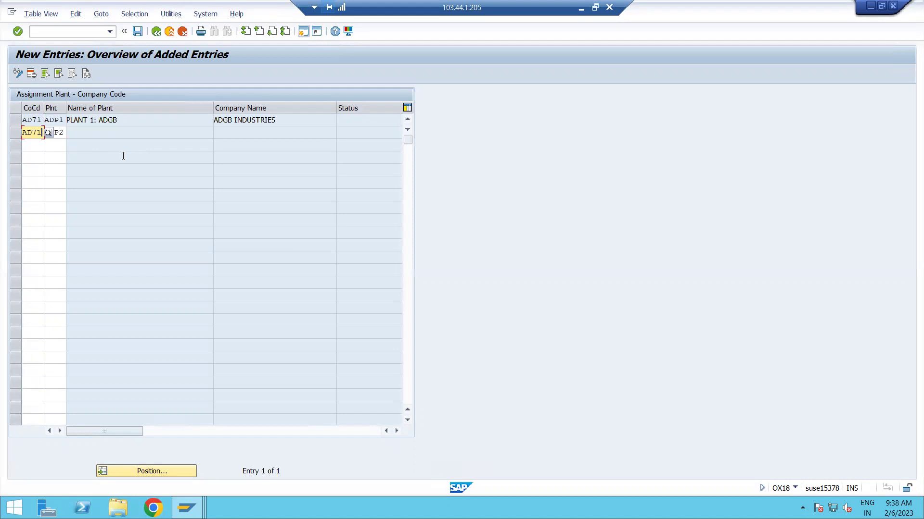
{"action": "left_click", "coordinate": [62, 134]}
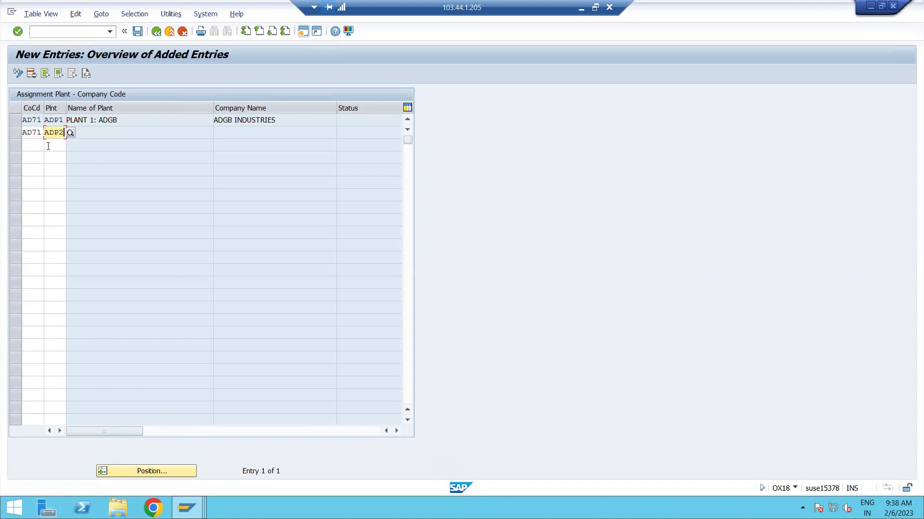
Step: Save both plant assignments using the customizing request described as MM : ENTERPRISE STRUCTURE
{"action": "left_click", "coordinate": [137, 34]}
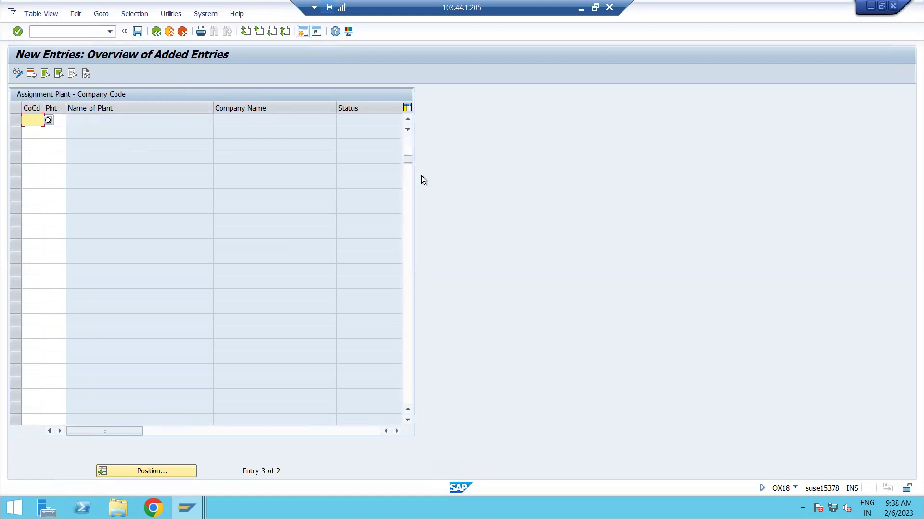
{"action": "left_click_drag", "start_coordinate": [408, 159], "coordinate": [408, 134]}
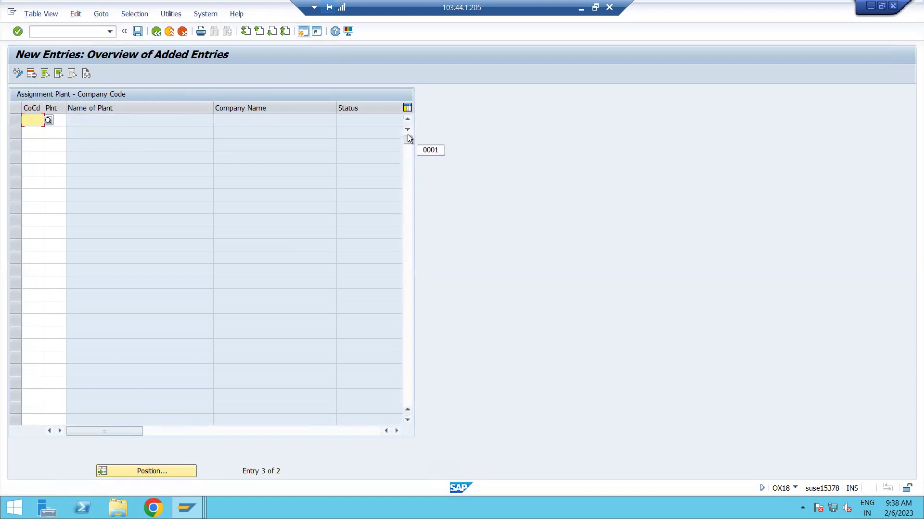
{"action": "left_click", "coordinate": [137, 32]}
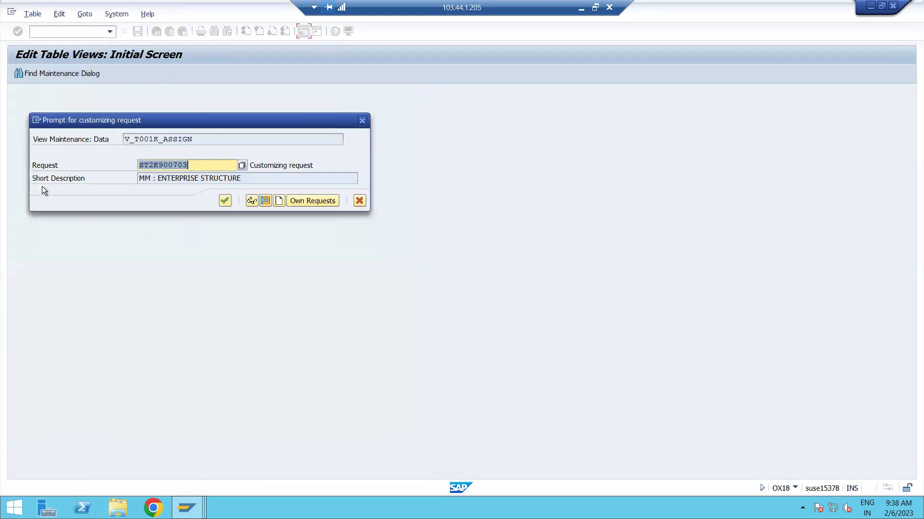
{"action": "left_click", "coordinate": [226, 201]}
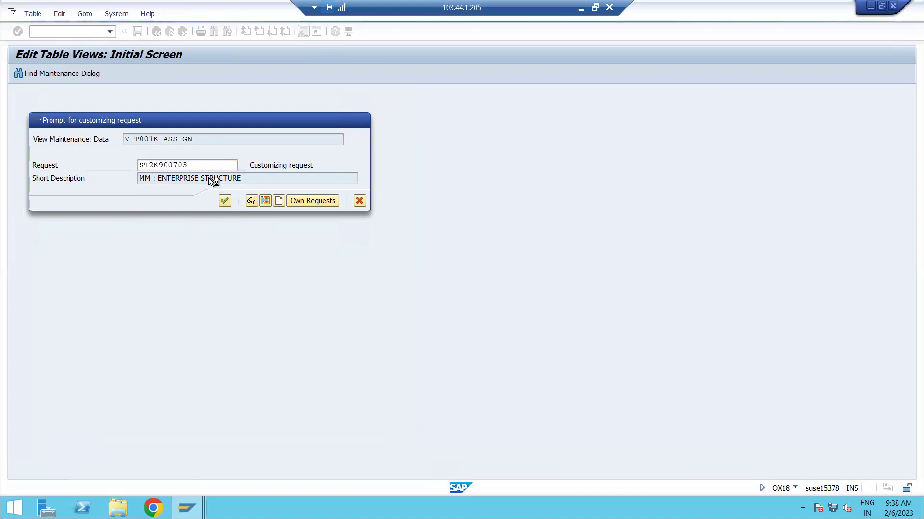
{"action": "left_click", "coordinate": [140, 35]}
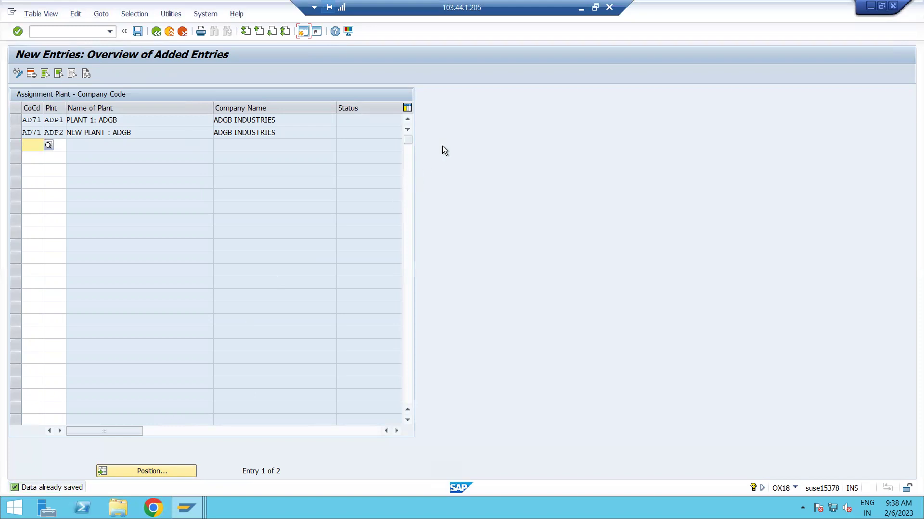
Step: Switch to the View: Navigation session, refresh the AD71 structure, and expand Plant and ADP1 to check the assignments
{"action": "mouse_move", "coordinate": [187, 508]}
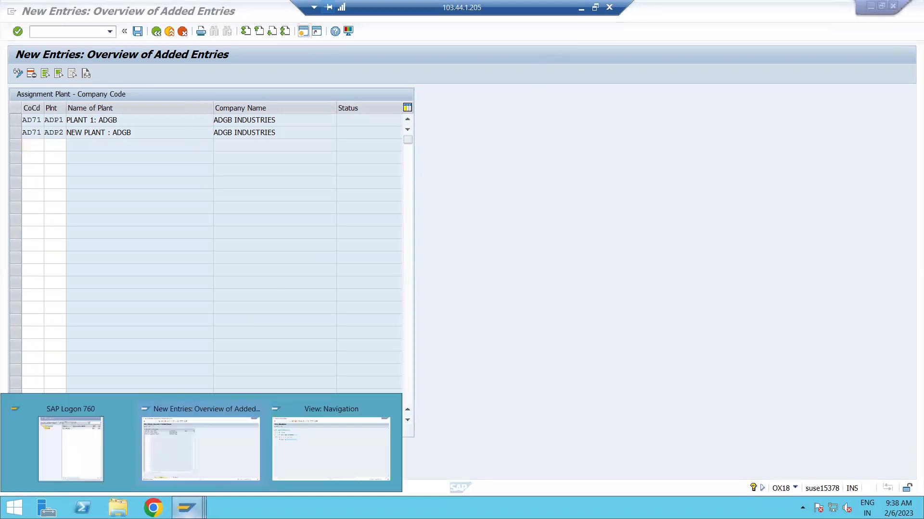
{"action": "left_click", "coordinate": [308, 457]}
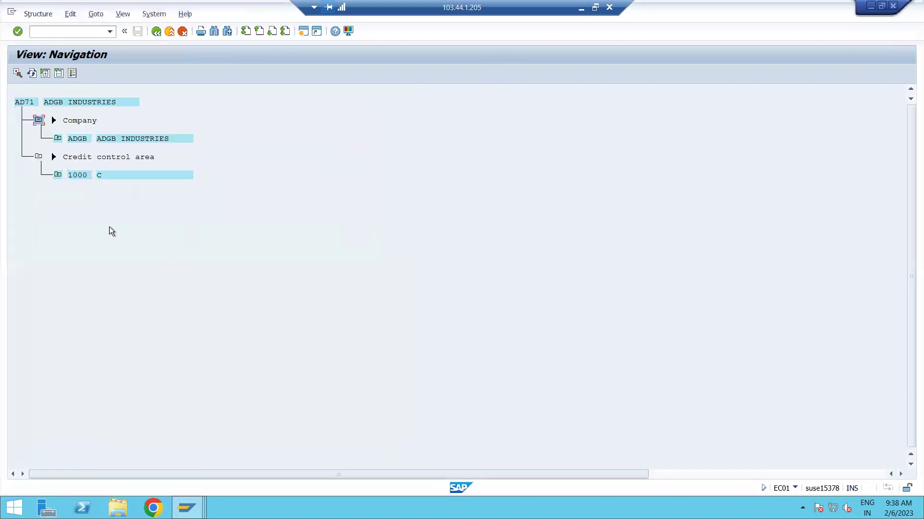
{"action": "left_click", "coordinate": [31, 74]}
{"action": "left_click", "coordinate": [38, 194]}
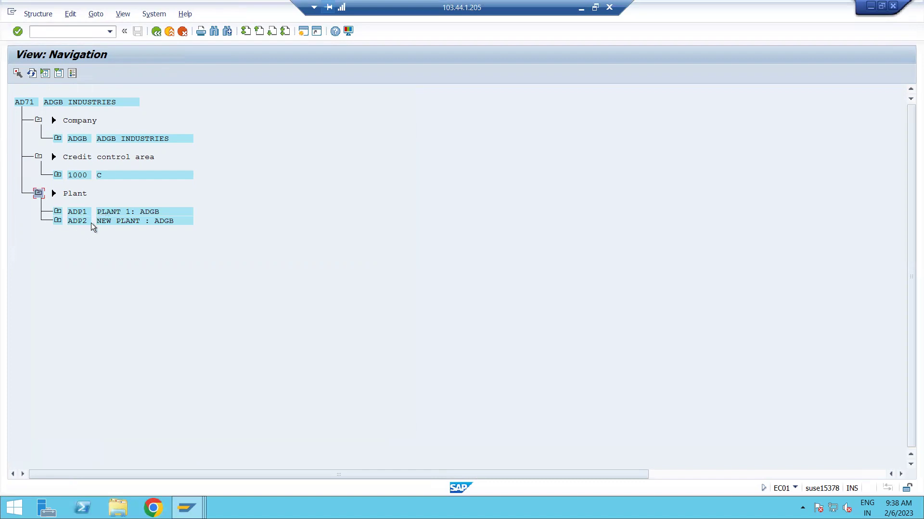
{"action": "left_click", "coordinate": [62, 213]}
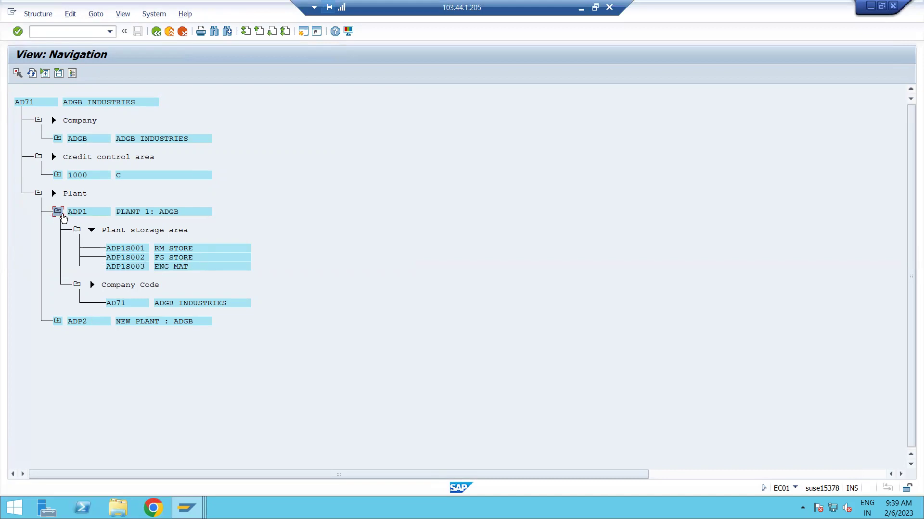
{"action": "left_click", "coordinate": [31, 194]}
Step: Return to the plant to company code overview, position the list at plant ADP1 and save it again
{"action": "key", "text": "alt+Tab"}
{"action": "left_click", "coordinate": [138, 33]}
{"action": "left_click", "coordinate": [154, 33]}
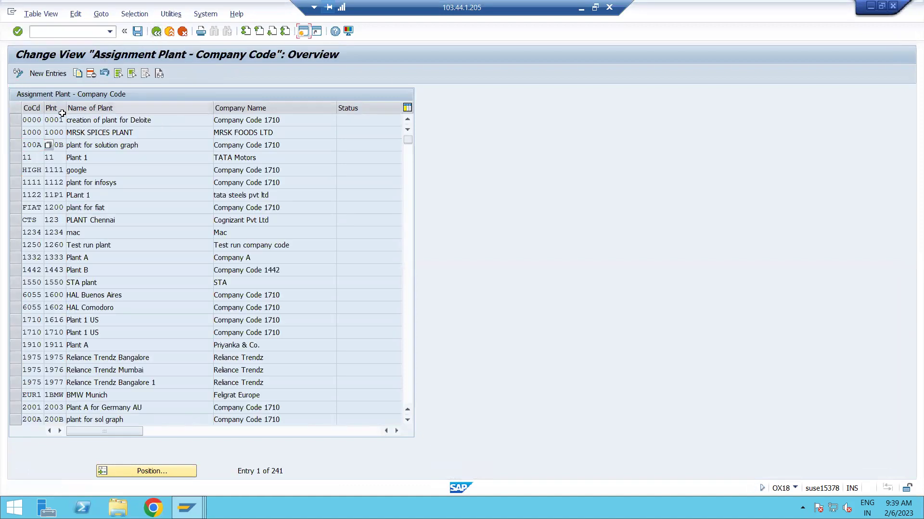
{"action": "left_click", "coordinate": [157, 472]}
{"action": "type", "text": "ADP1"}
{"action": "key", "text": "Return"}
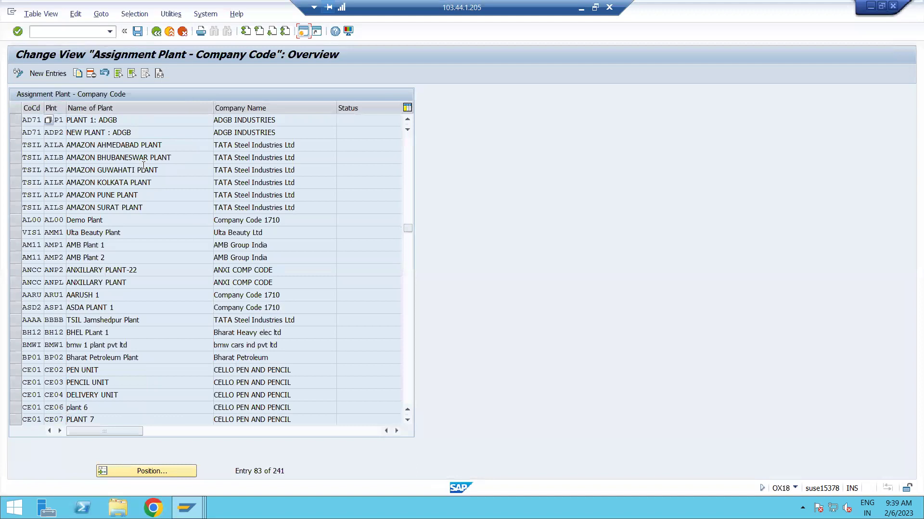
{"action": "left_click", "coordinate": [55, 120]}
{"action": "left_click", "coordinate": [135, 33]}
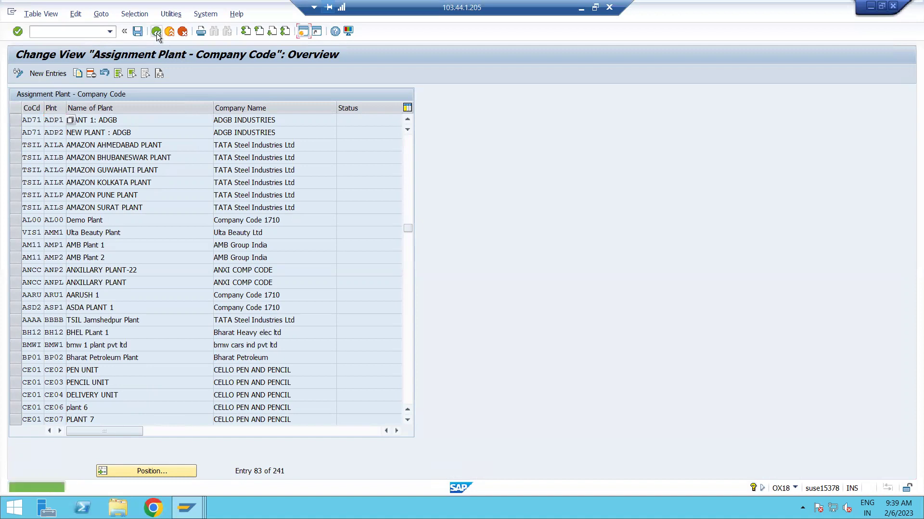
Step: Return to the implementation guide and select Assign purchasing organization to company code under the Materials Management assignments, collapsing Logistics - General
{"action": "left_click", "coordinate": [157, 32]}
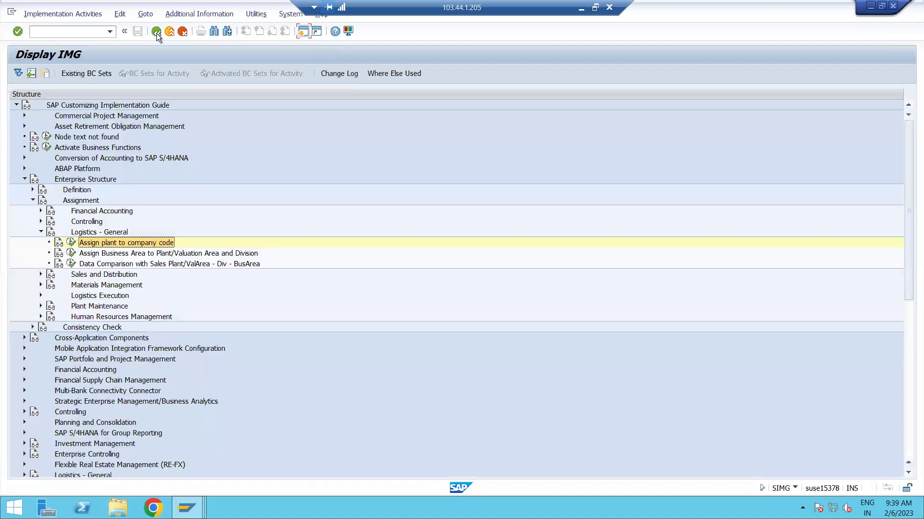
{"action": "left_click", "coordinate": [41, 233]}
{"action": "left_click", "coordinate": [96, 254]}
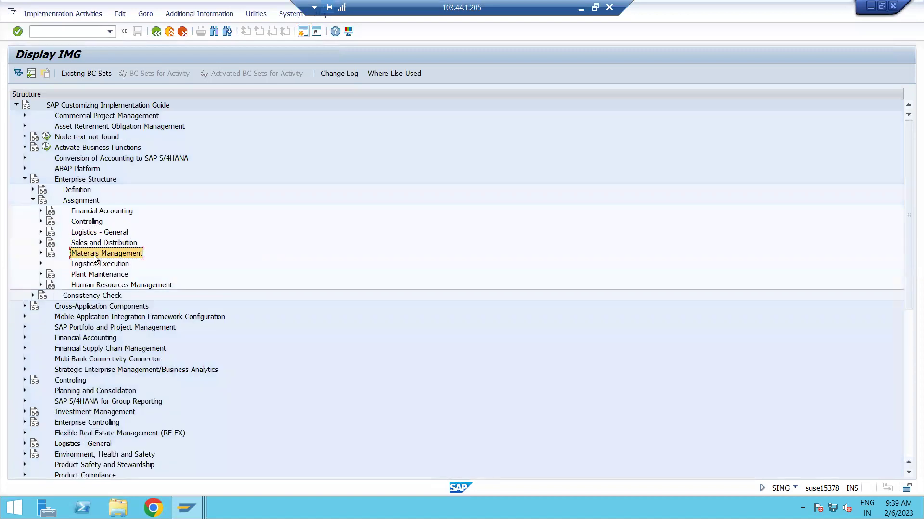
{"action": "left_click", "coordinate": [40, 254]}
{"action": "left_click", "coordinate": [120, 266]}
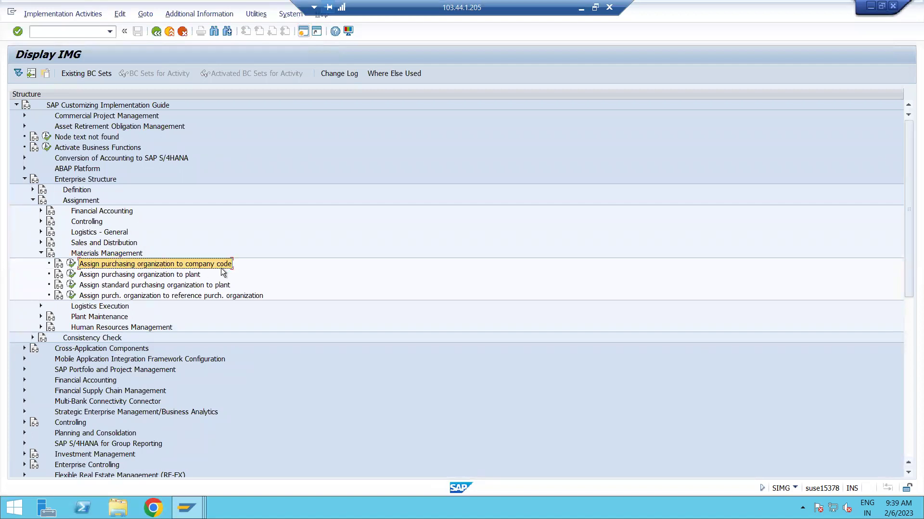
Step: Open the Assign purchasing organization to company code activity and position the list at purchasing organization ADP0
{"action": "left_click", "coordinate": [71, 264]}
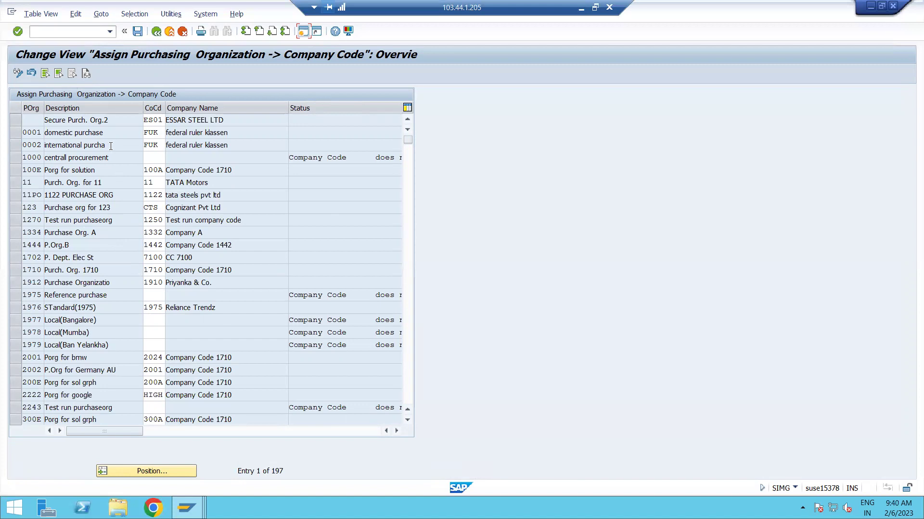
{"action": "left_click", "coordinate": [149, 472]}
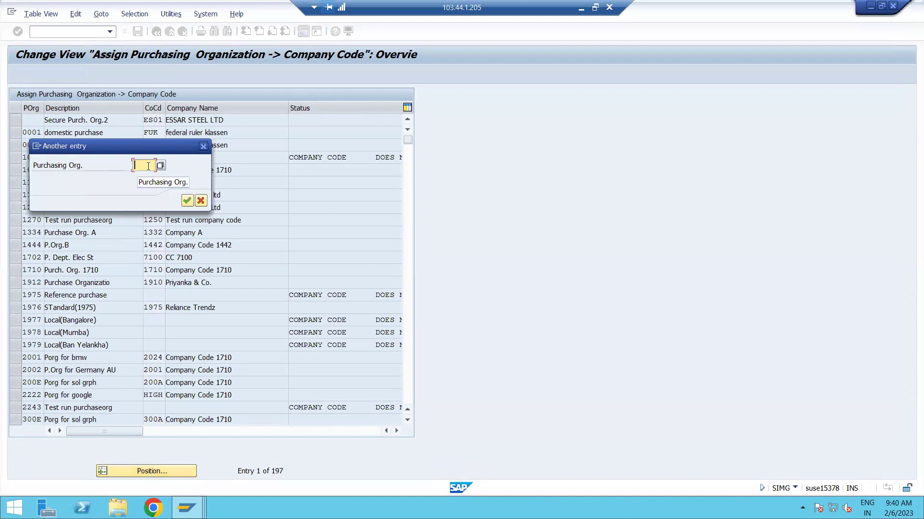
{"action": "type", "text": "ADE0"}
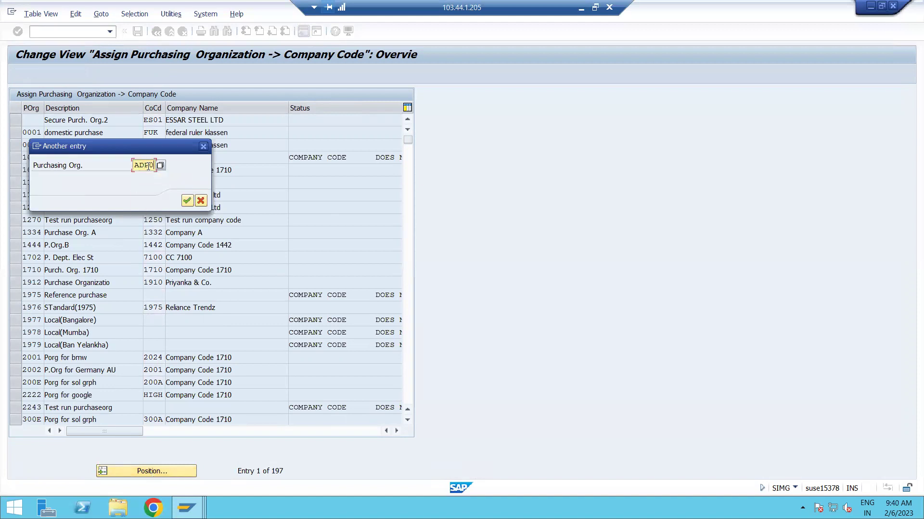
{"action": "left_click", "coordinate": [187, 201]}
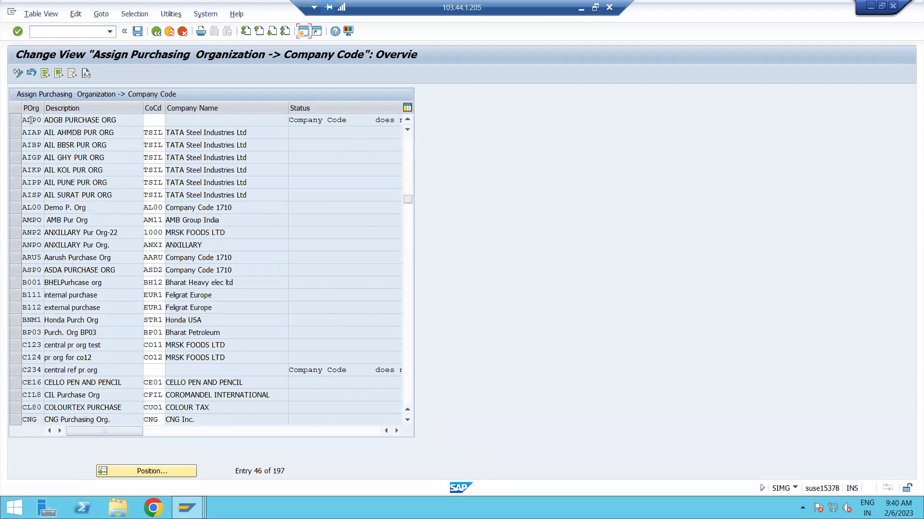
Step: Assign company code AD71 to purchasing organization ADP0 and save it using the customizing request described as MM : ENTERPRISE STRUCTURE
{"action": "left_click", "coordinate": [156, 122]}
{"action": "type", "text": "AD"}
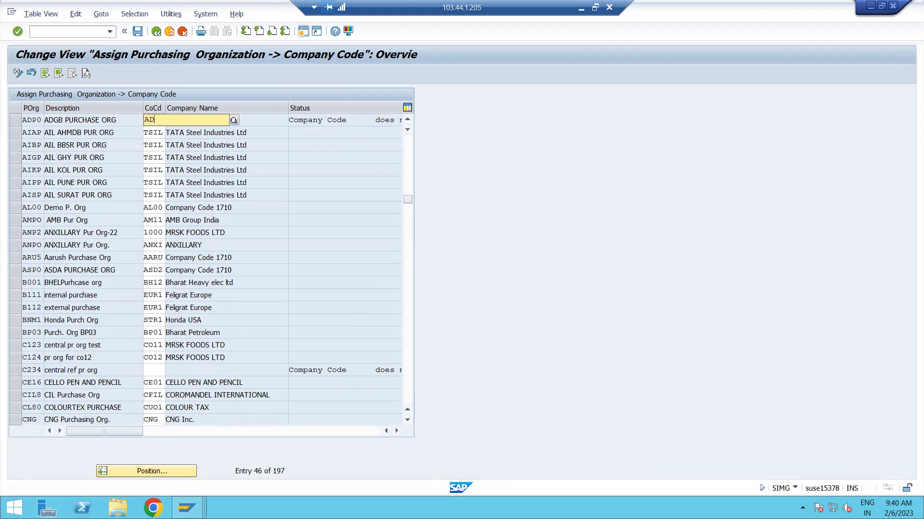
{"action": "type", "text": "71"}
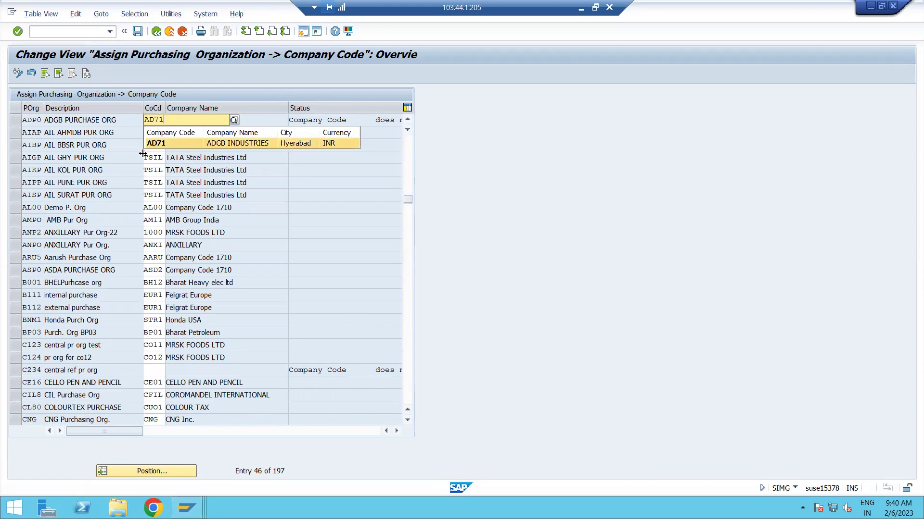
{"action": "left_click", "coordinate": [155, 144]}
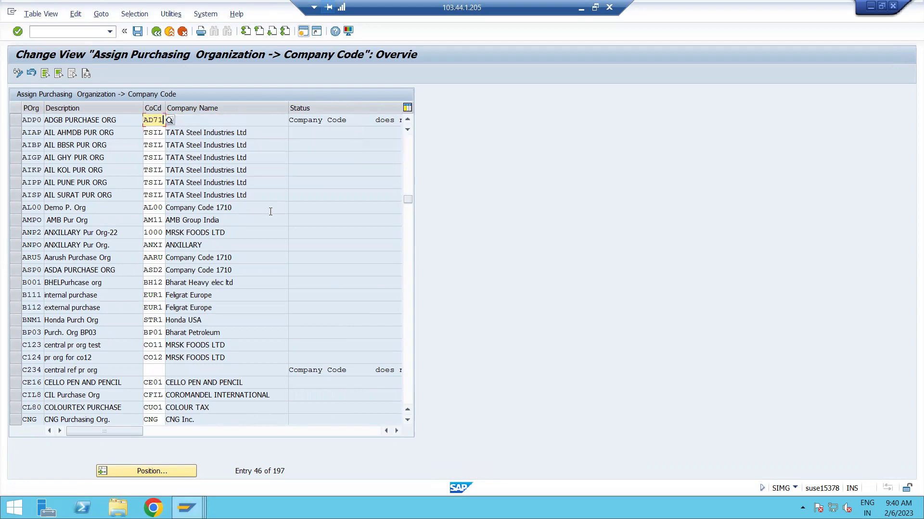
{"action": "key", "text": "Return"}
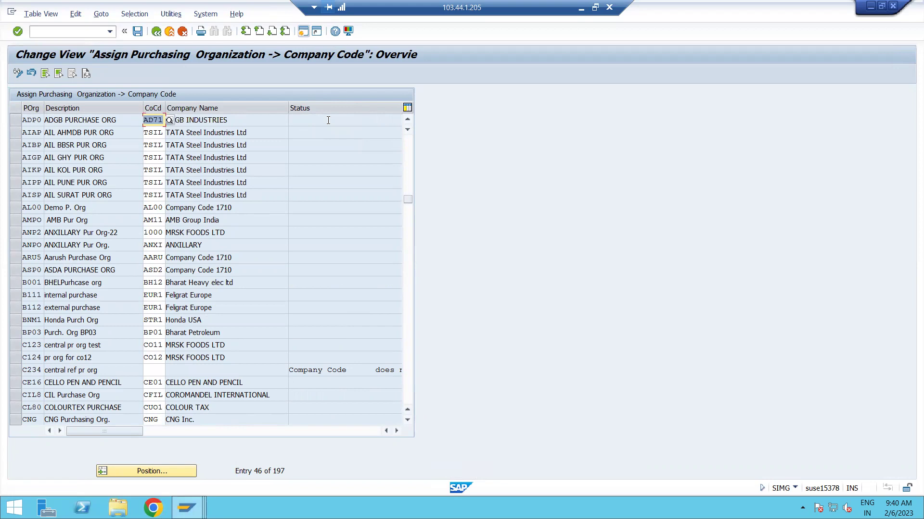
{"action": "left_click", "coordinate": [137, 32]}
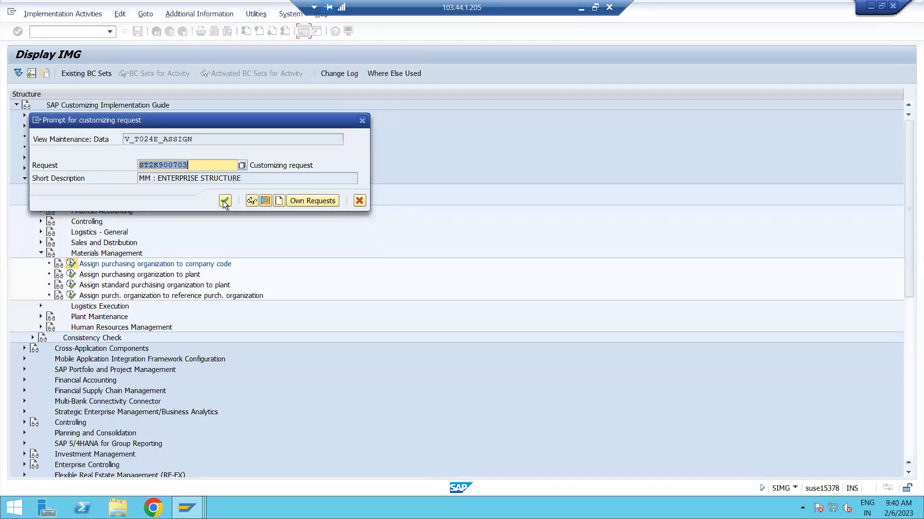
{"action": "left_click", "coordinate": [225, 201]}
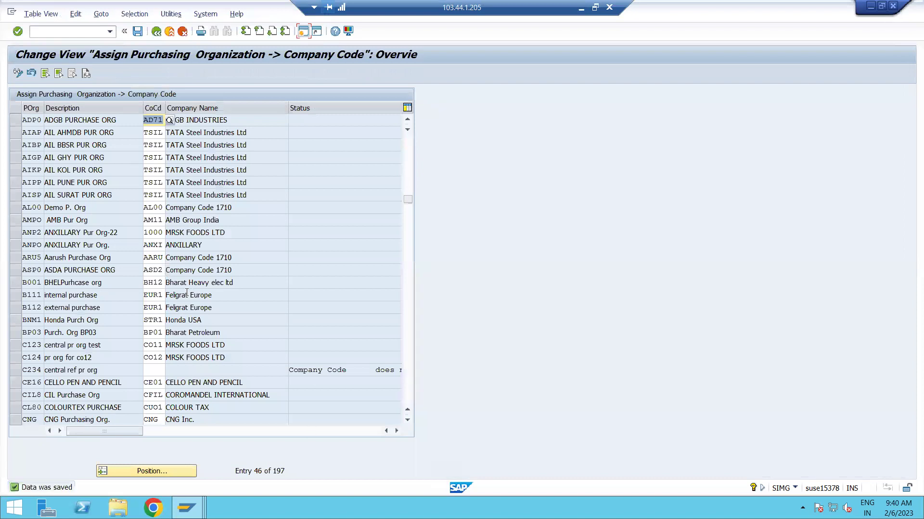
{"action": "left_click", "coordinate": [141, 33]}
Step: Switch to the View: Navigation session, refresh the AD71 structure, and expand Purch. Organization and Plant to check the assignments
{"action": "left_click", "coordinate": [187, 507]}
{"action": "left_click", "coordinate": [325, 460]}
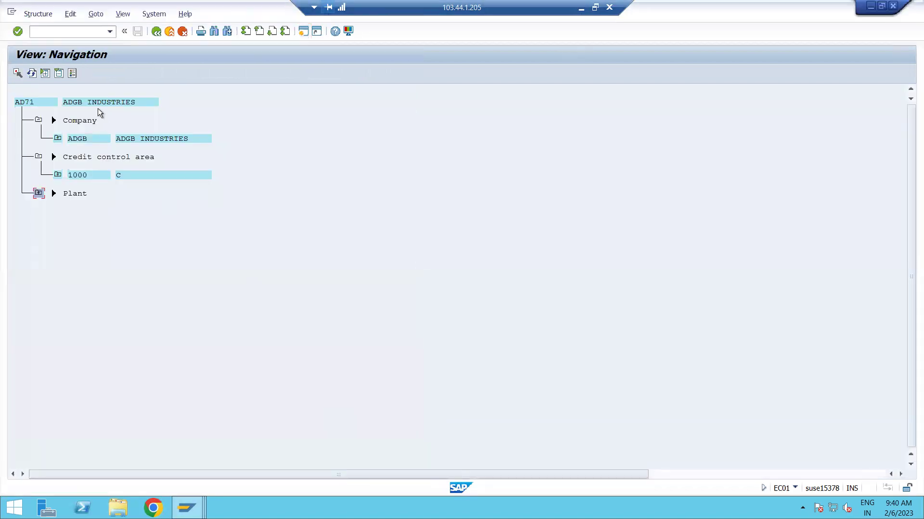
{"action": "left_click", "coordinate": [32, 73]}
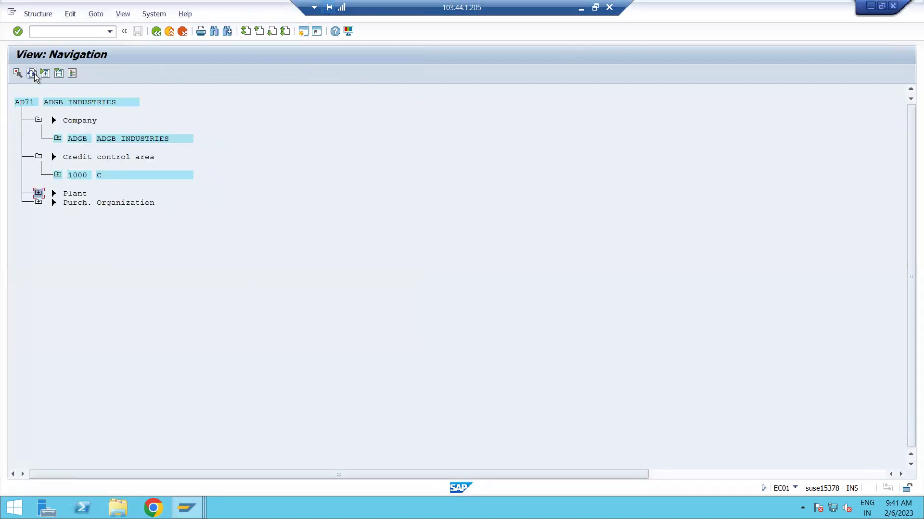
{"action": "left_click", "coordinate": [39, 203]}
{"action": "left_click", "coordinate": [38, 193]}
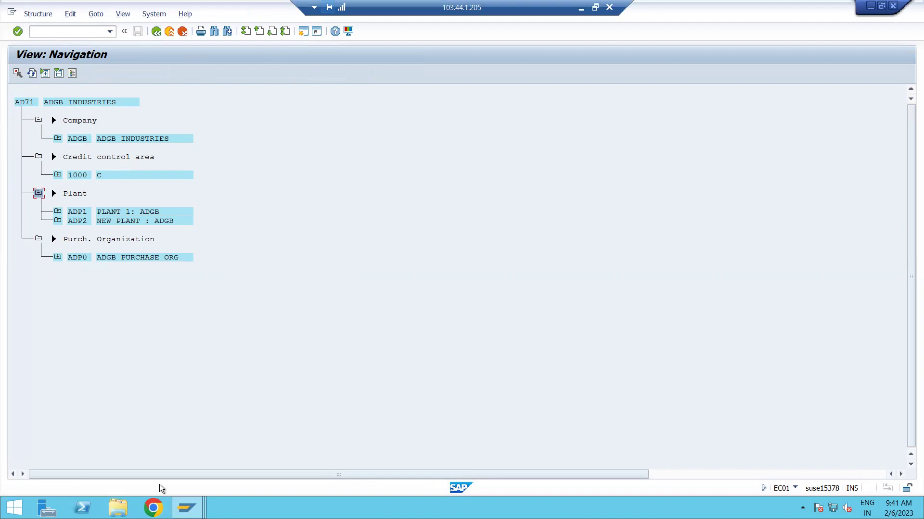
Step: Return to the purchasing organization overview, save and leave it, and open the Assign purchasing organization to plant activity under Materials Management
{"action": "mouse_move", "coordinate": [187, 508]}
{"action": "left_click", "coordinate": [203, 461]}
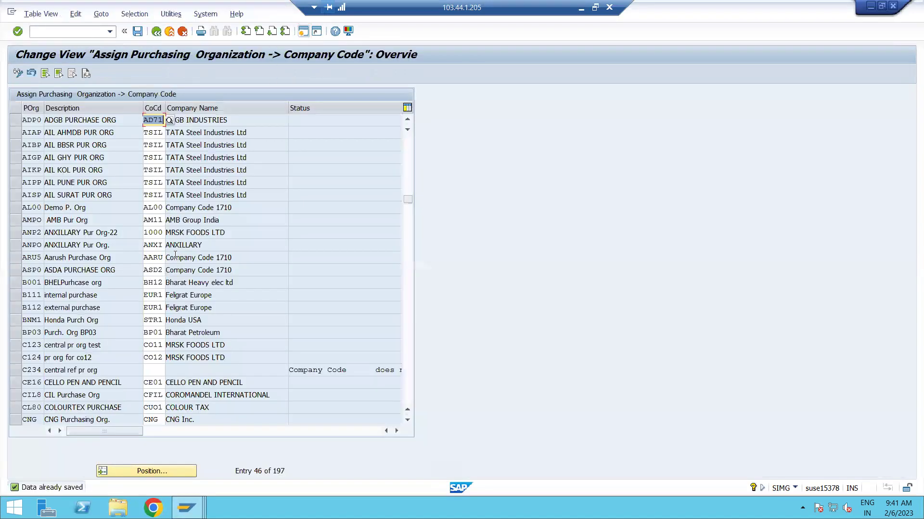
{"action": "left_click", "coordinate": [137, 32]}
{"action": "left_click", "coordinate": [156, 32]}
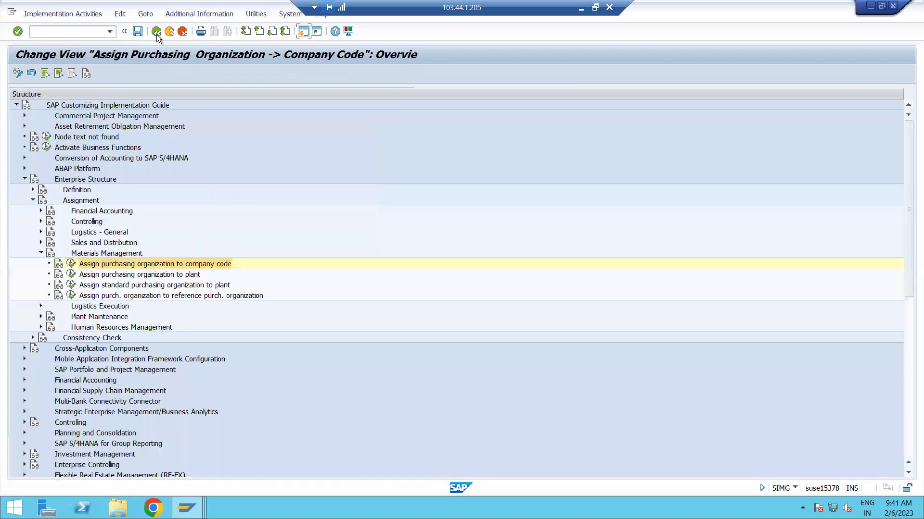
{"action": "left_click", "coordinate": [135, 275]}
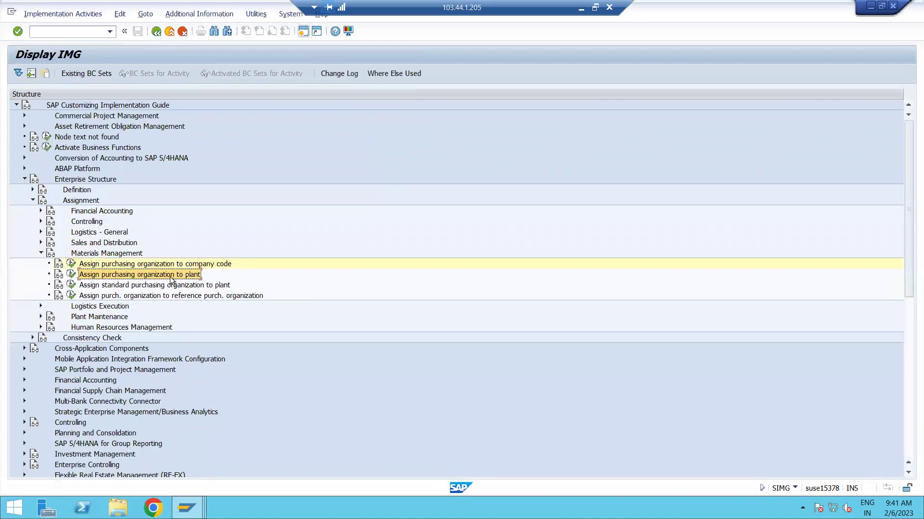
{"action": "left_click", "coordinate": [71, 274]}
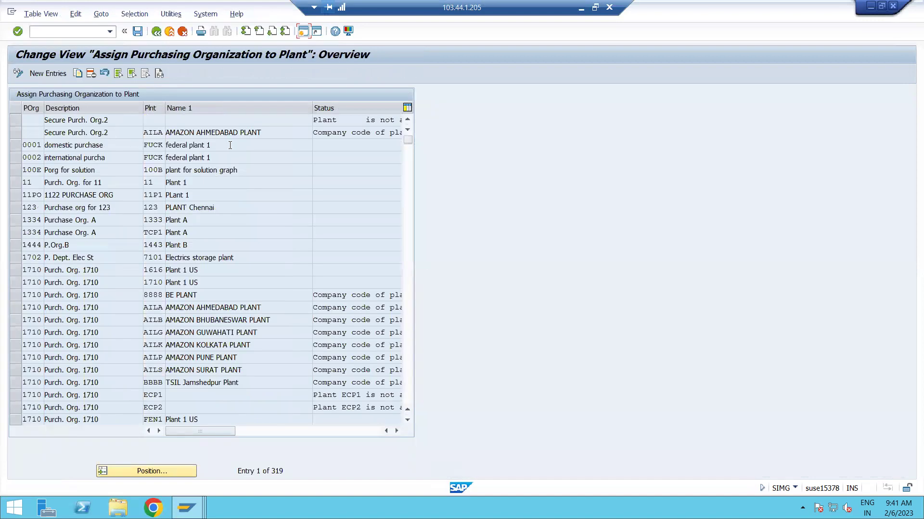
Step: Add a new entry assigning purchasing organization ADP0 to plant ADP1, and enter plant ADP2 in the second row
{"action": "left_click", "coordinate": [47, 73]}
{"action": "type", "text": "ADP0"}
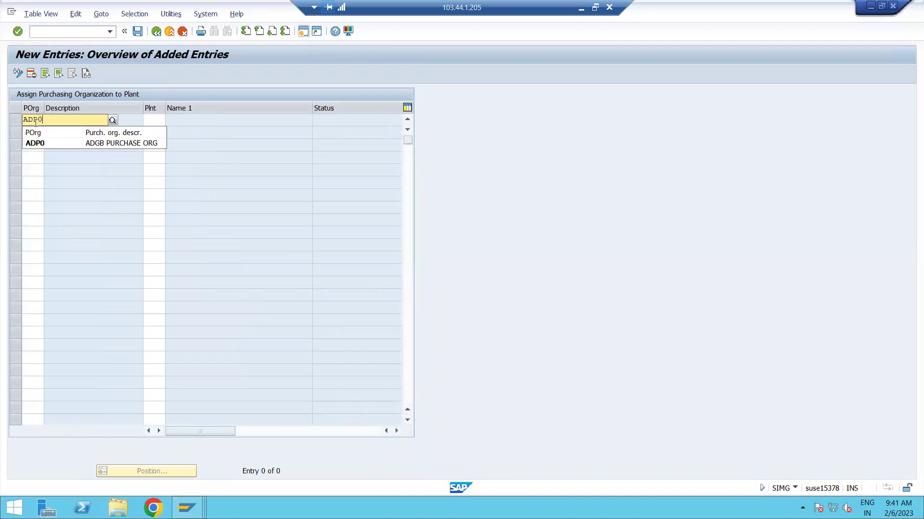
{"action": "left_click", "coordinate": [41, 143]}
{"action": "left_click", "coordinate": [152, 121]}
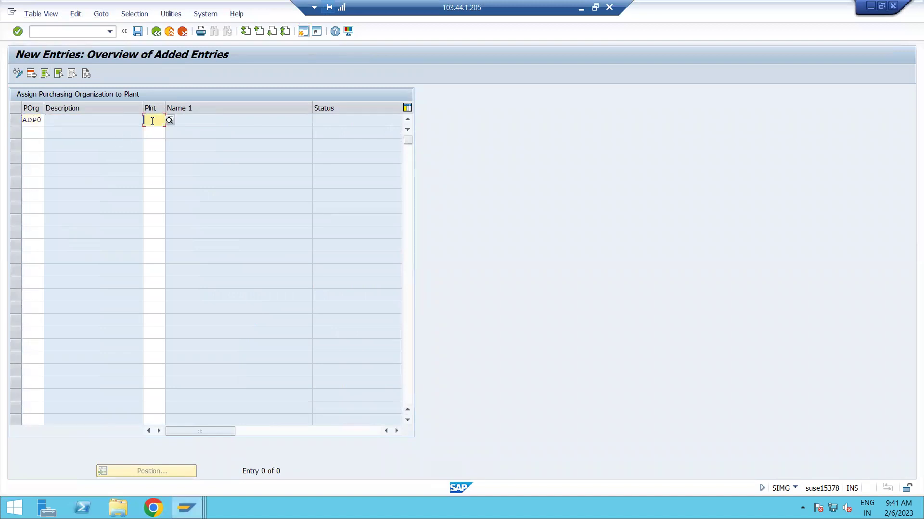
{"action": "type", "text": "ADP1"}
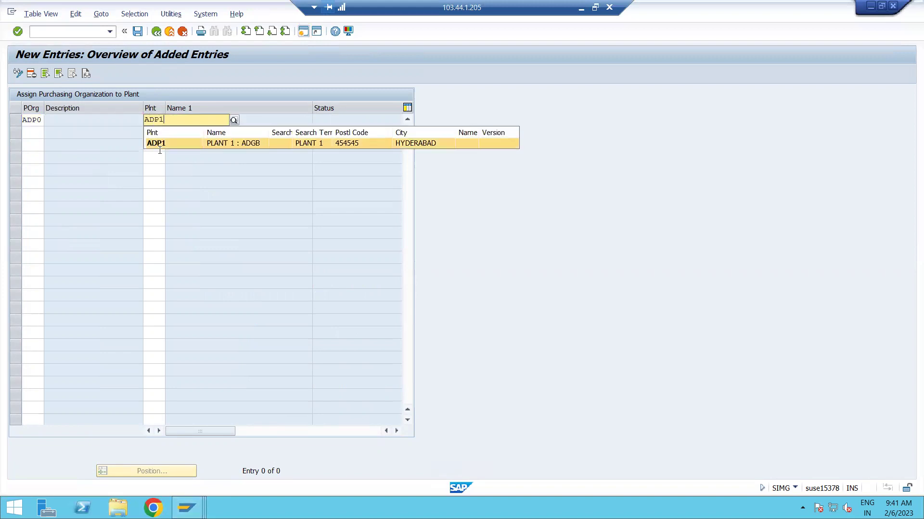
{"action": "left_click", "coordinate": [161, 143]}
{"action": "left_click", "coordinate": [156, 133]}
{"action": "type", "text": "ADP2"}
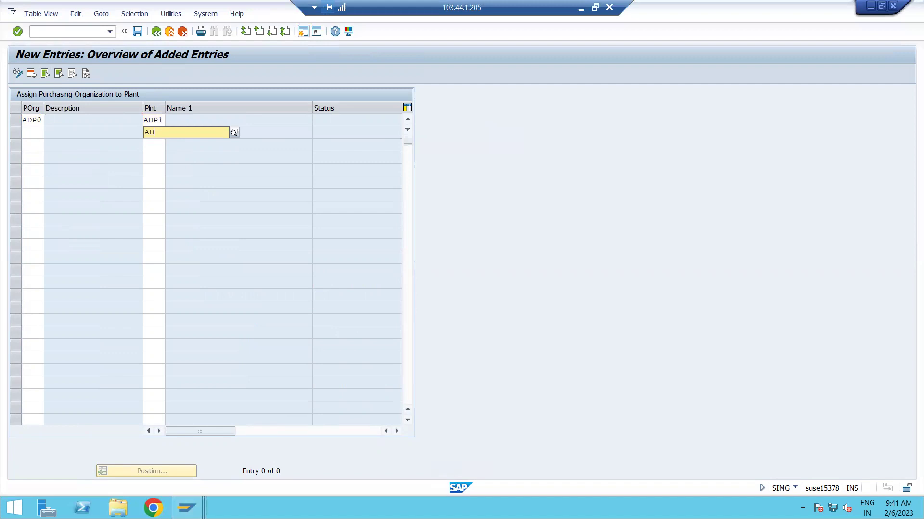
{"action": "left_click", "coordinate": [153, 156]}
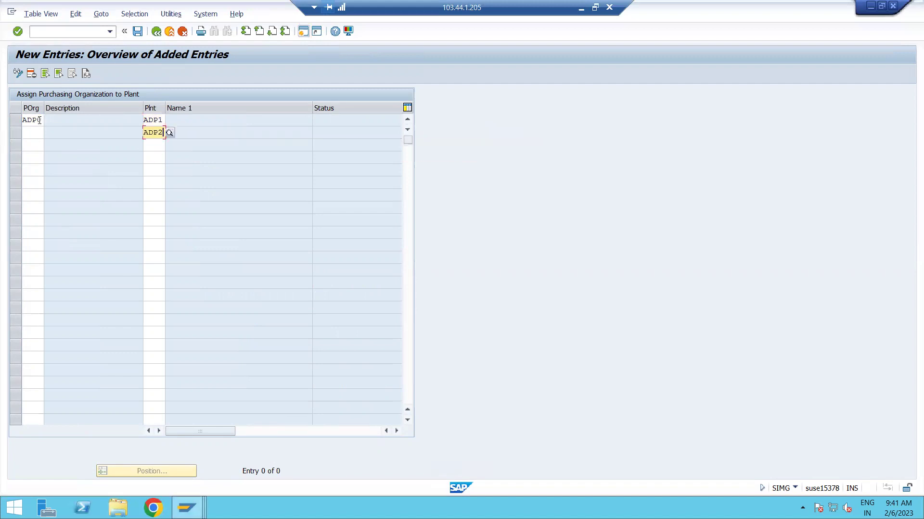
Step: Copy purchasing organization ADP0 into the row for plant ADP2 and save both entries in the proposed customizing request
{"action": "left_click_drag", "start_coordinate": [39, 119], "coordinate": [25, 120]}
{"action": "key", "text": "ctrl+c"}
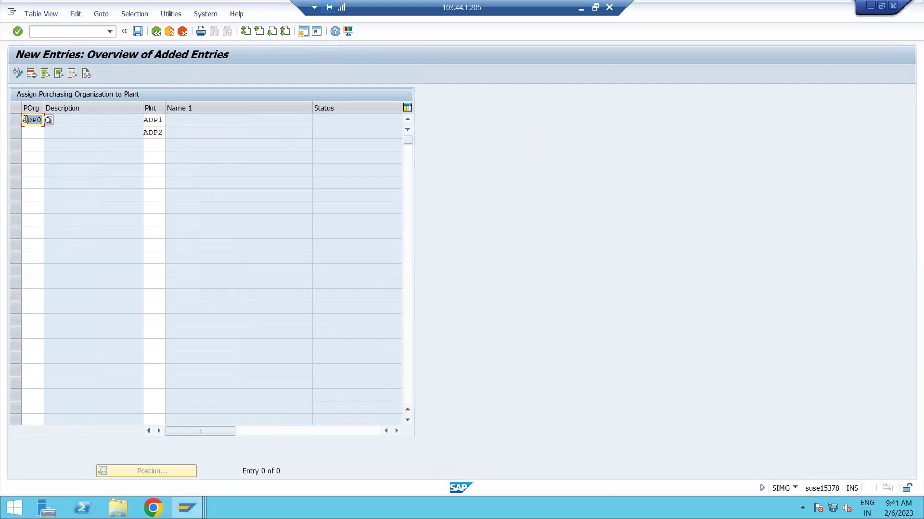
{"action": "left_click", "coordinate": [37, 134]}
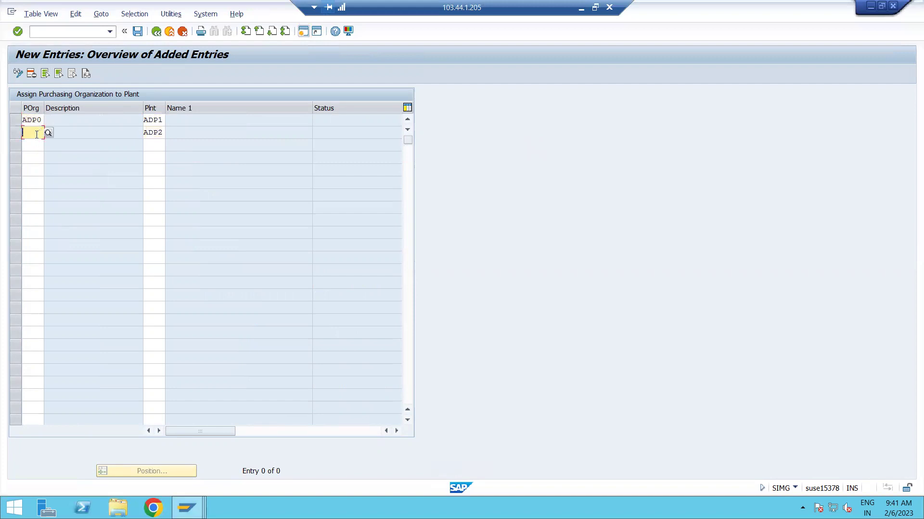
{"action": "key", "text": "ctrl+v"}
{"action": "key", "text": "Return"}
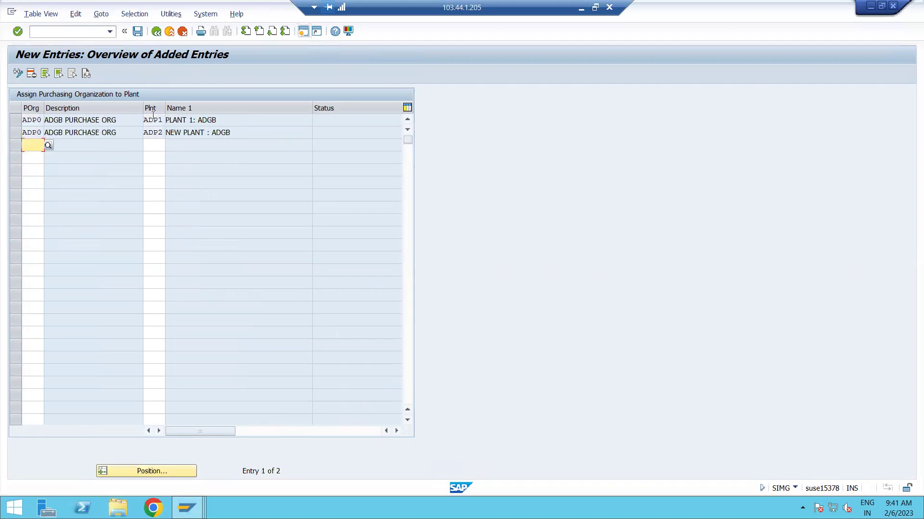
{"action": "left_click", "coordinate": [138, 31]}
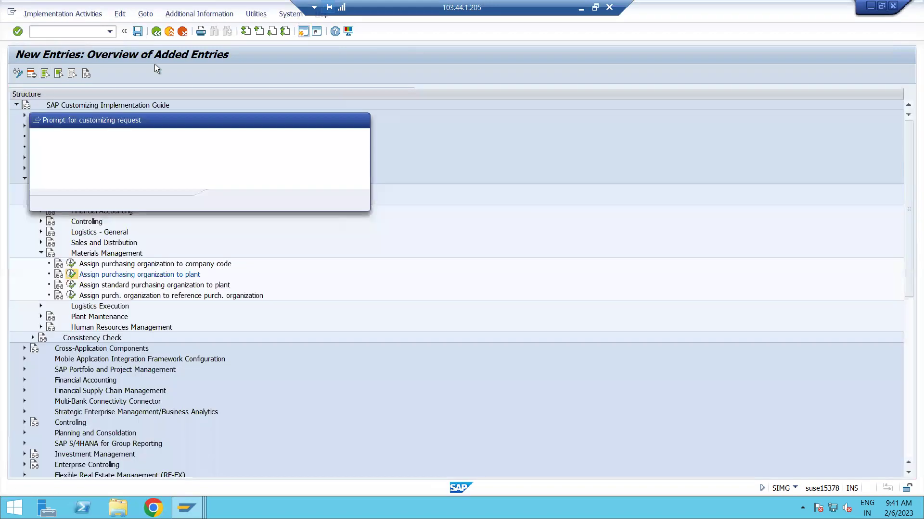
{"action": "left_click", "coordinate": [225, 200]}
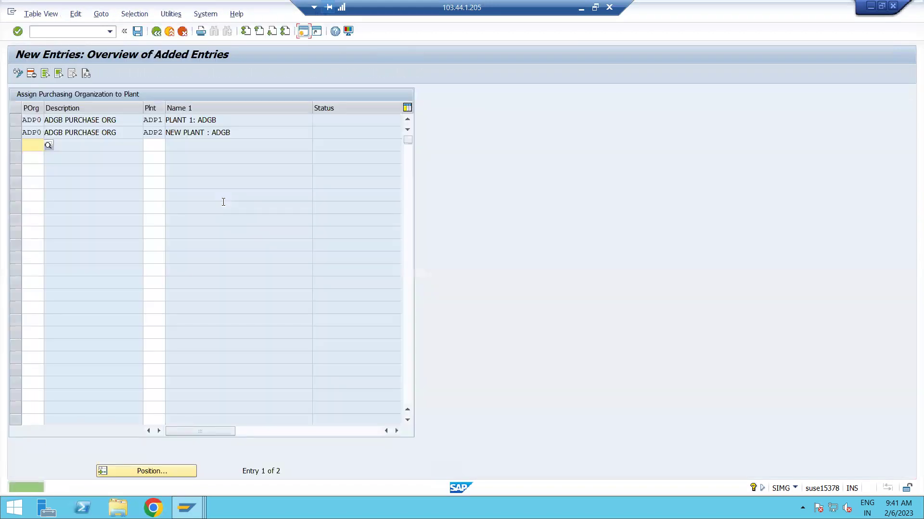
Step: Switch to the View: Navigation session and expand purchasing organization ADP0 to check its company code and plant assignments
{"action": "left_click", "coordinate": [186, 508]}
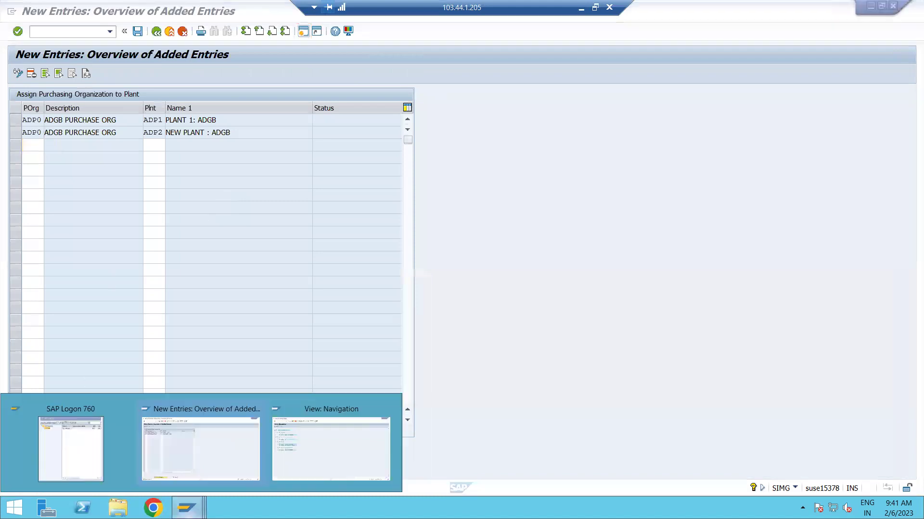
{"action": "left_click", "coordinate": [296, 455]}
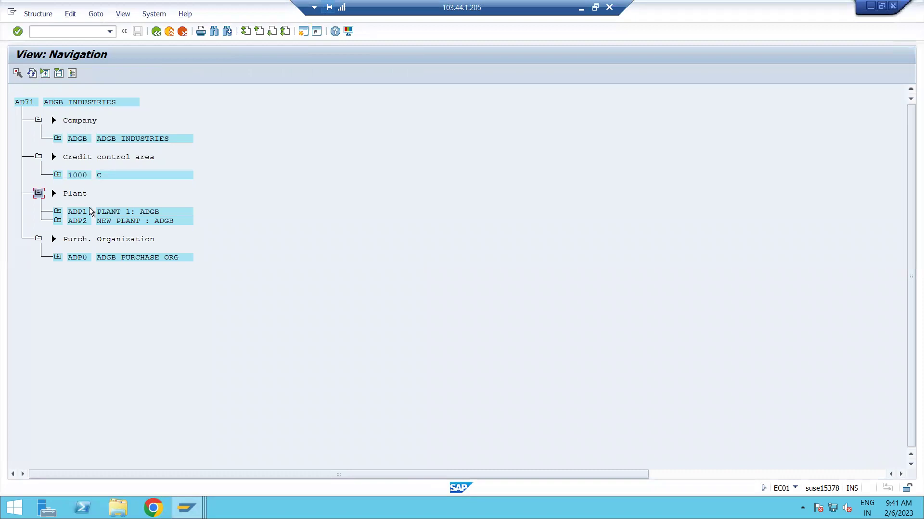
{"action": "left_click", "coordinate": [57, 257]}
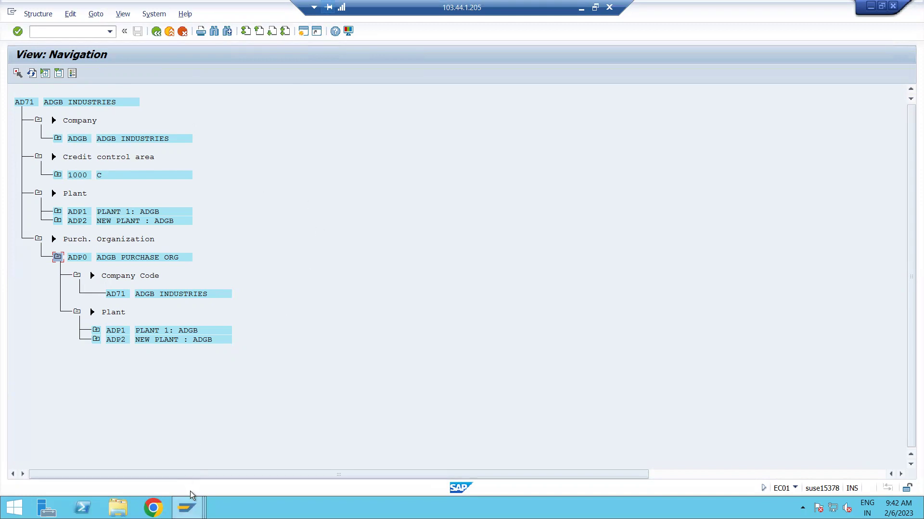
{"action": "left_click", "coordinate": [581, 8]}
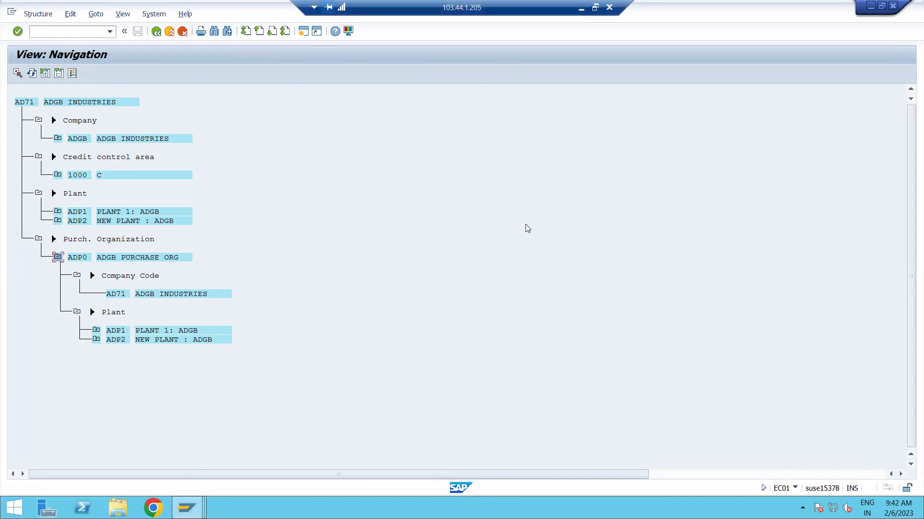